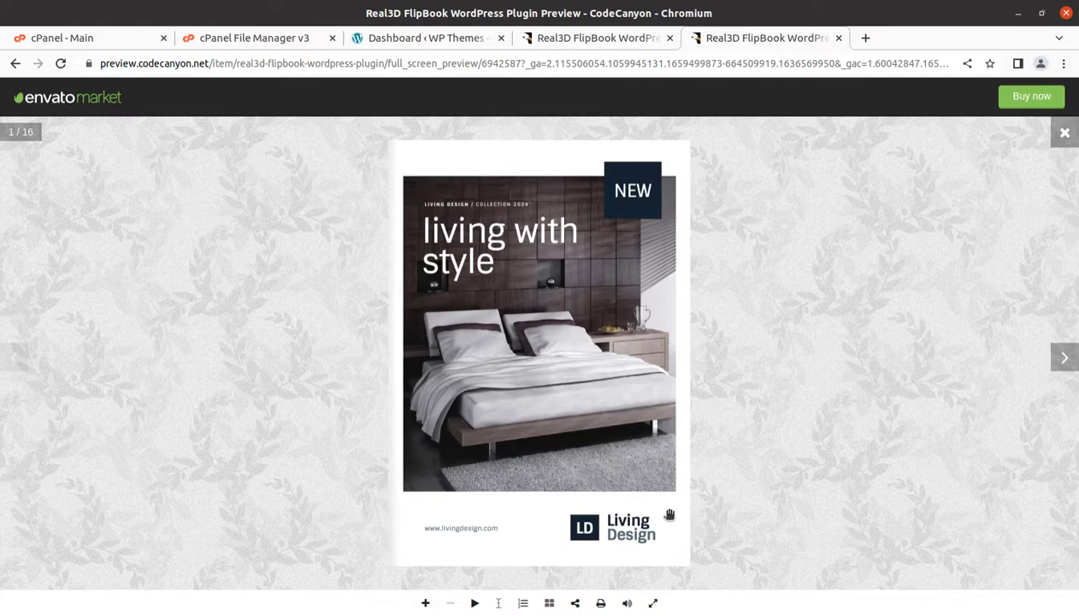
Step: Page the demo flipbook forward to the pages 8-9 spread and zoom in
{"action": "left_click", "coordinate": [666, 542]}
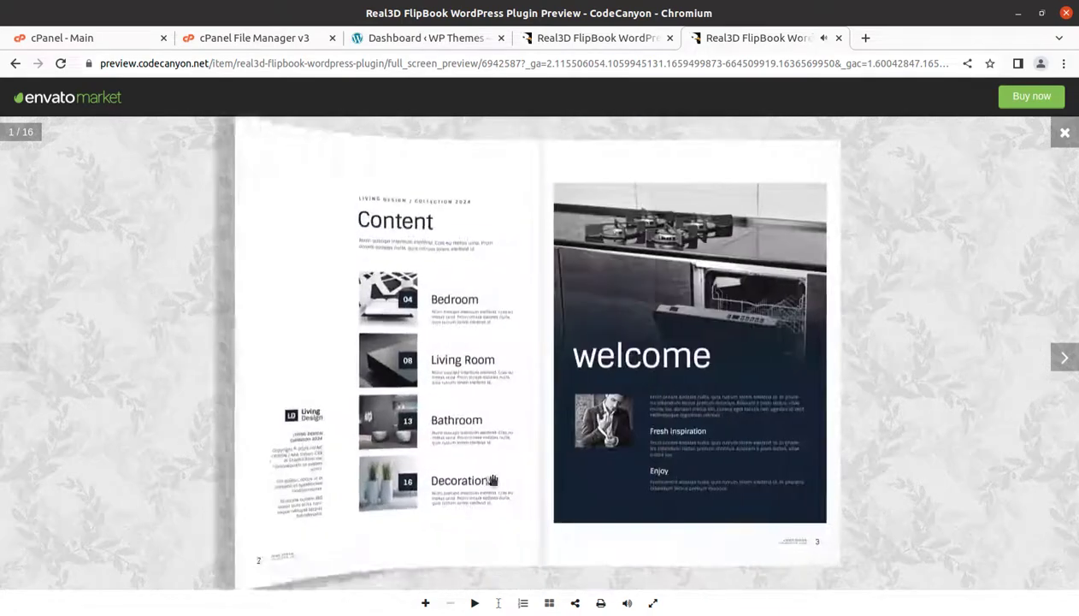
{"action": "left_click", "coordinate": [777, 504]}
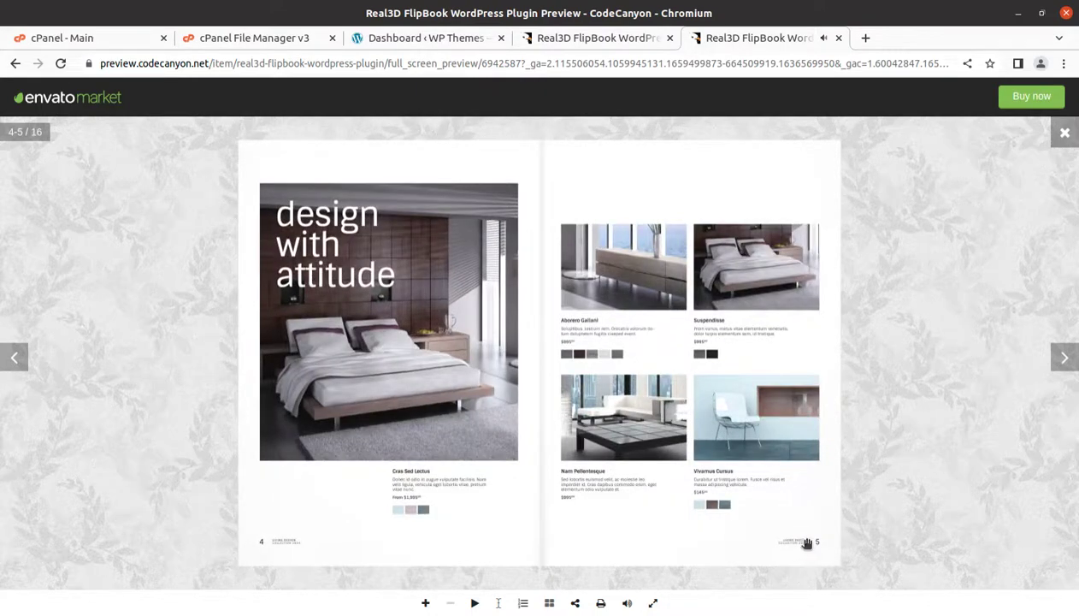
{"action": "left_click", "coordinate": [795, 533]}
{"action": "left_click", "coordinate": [792, 506]}
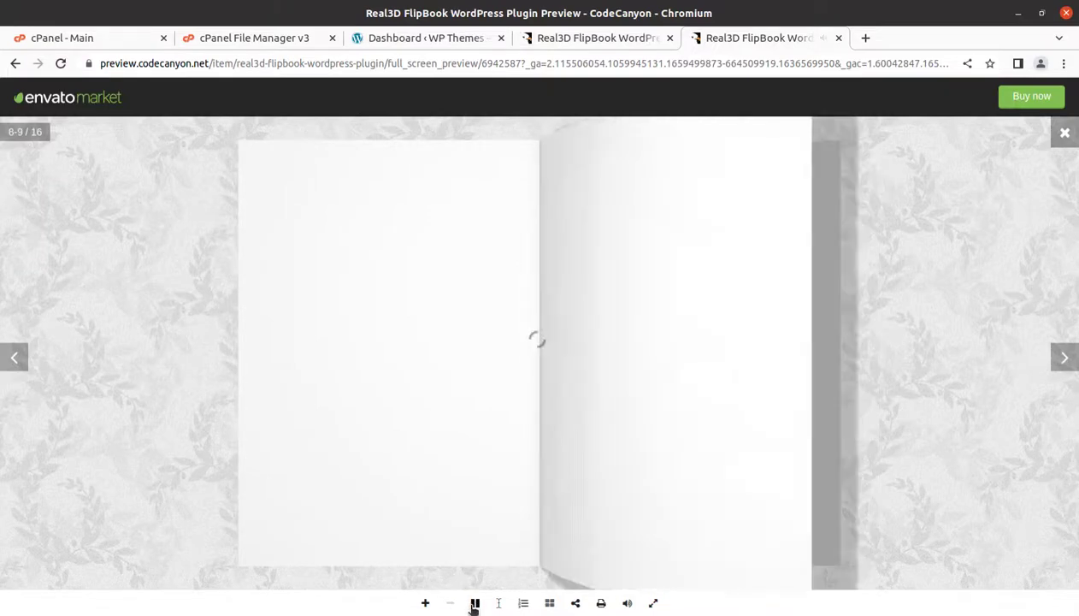
{"action": "left_click", "coordinate": [425, 603]}
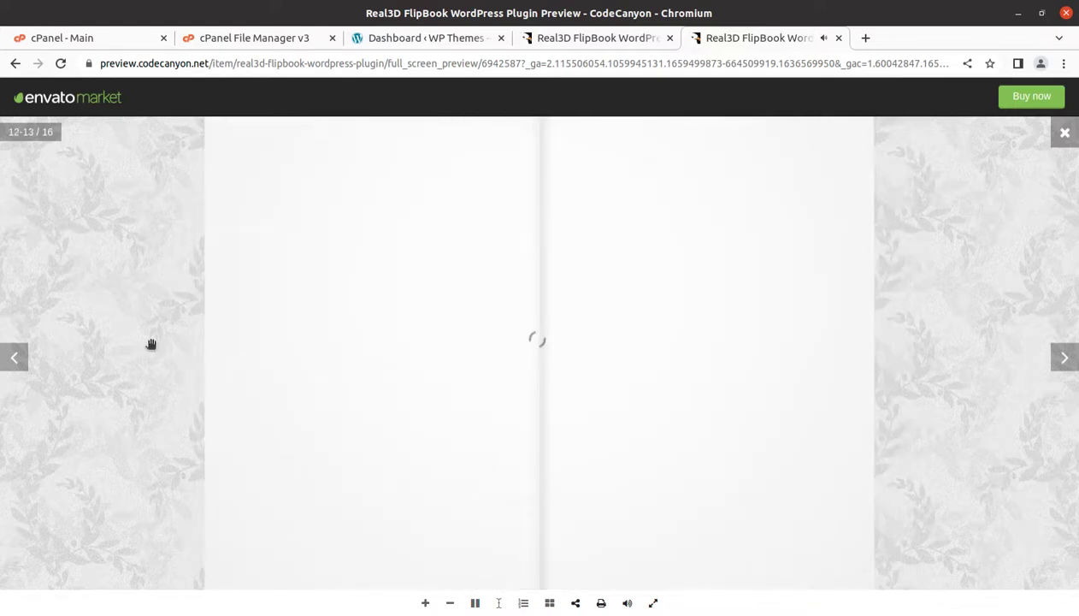
Step: Turn the demo flipbook back through New Arrivals toward the Content spread
{"action": "left_click", "coordinate": [14, 358]}
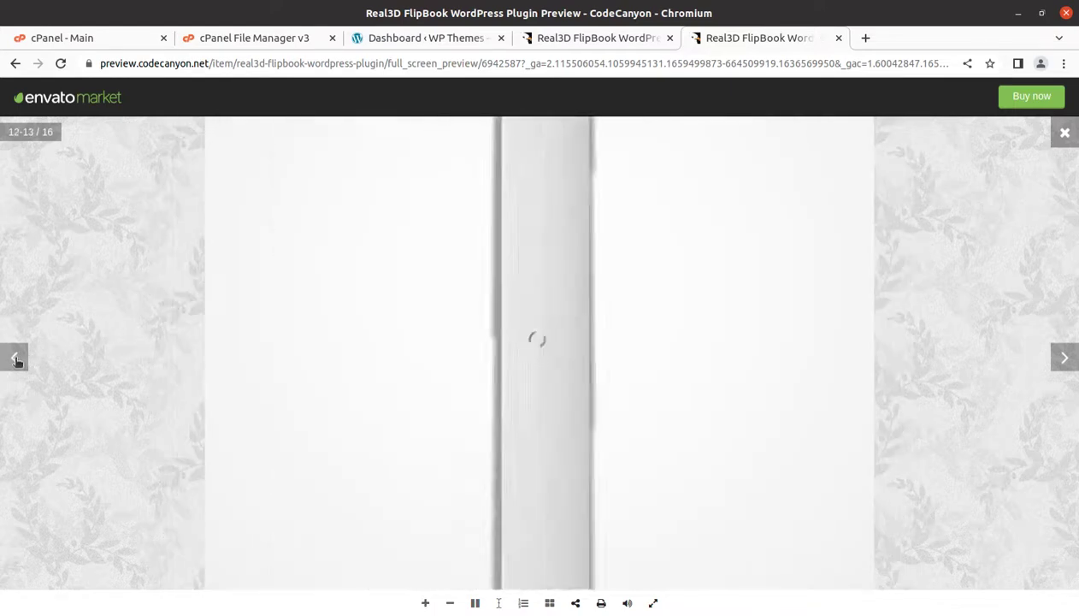
{"action": "left_click", "coordinate": [14, 358]}
{"action": "left_click", "coordinate": [14, 358]}
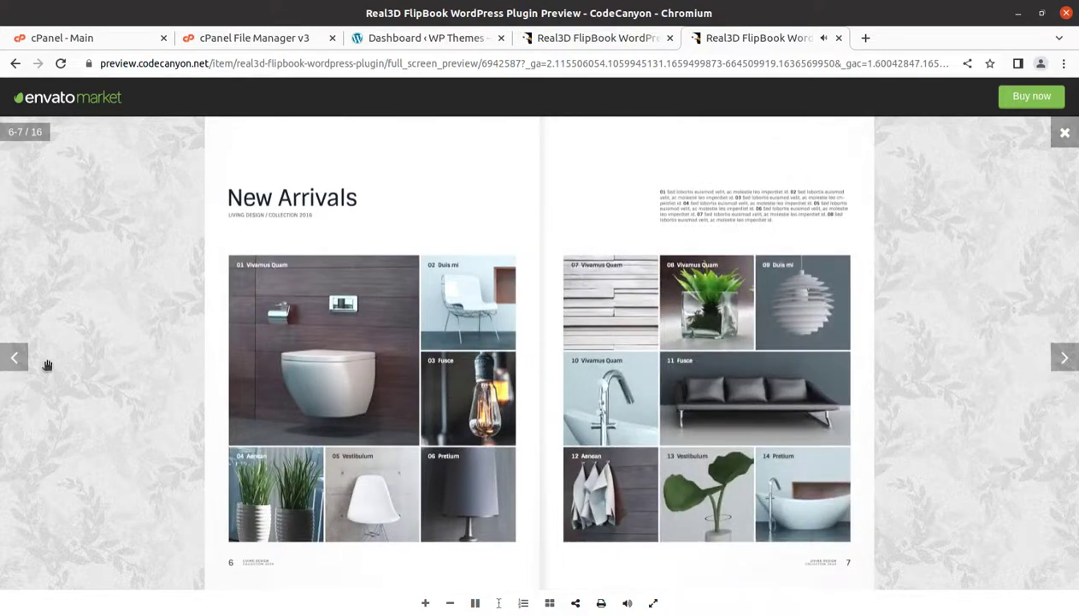
{"action": "left_click", "coordinate": [14, 360]}
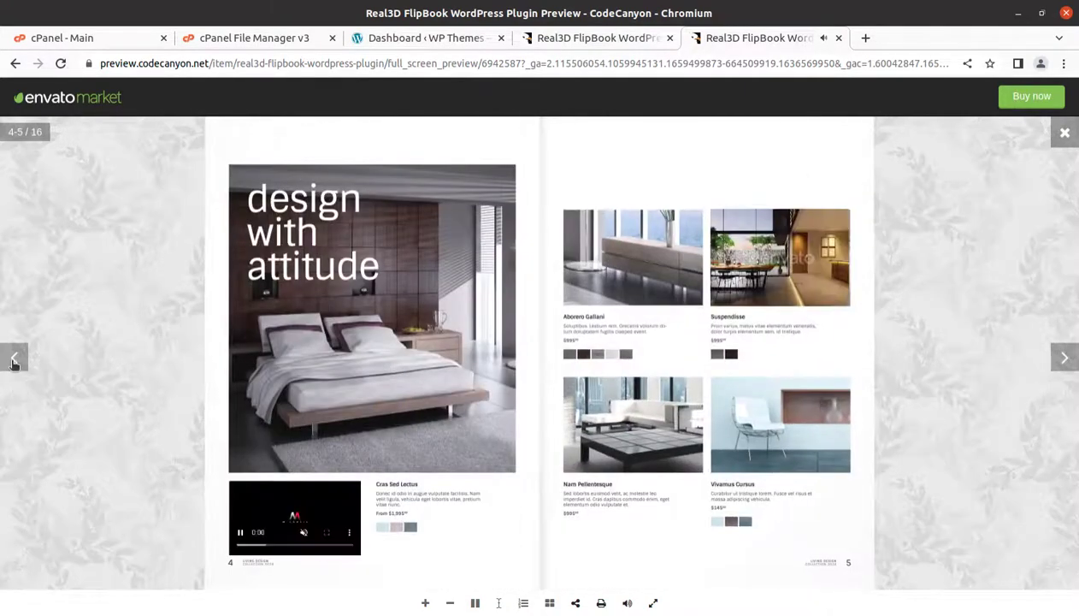
{"action": "left_click", "coordinate": [13, 360]}
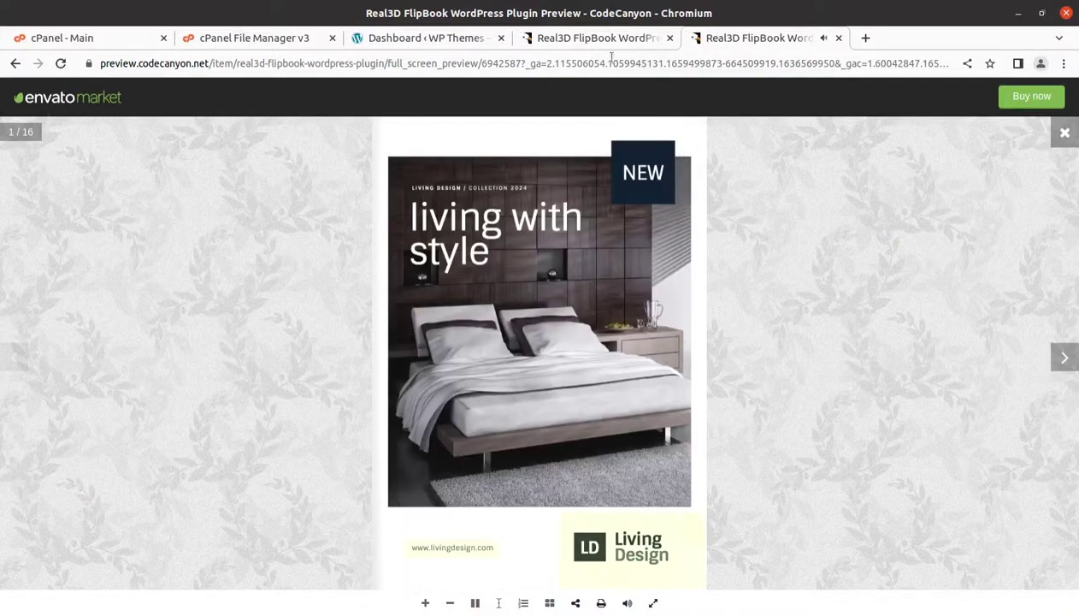
Step: Read through the Real3D FlipBook WordPress Plugin page on CodeCanyon, then return to the dashboard
{"action": "left_click", "coordinate": [578, 39]}
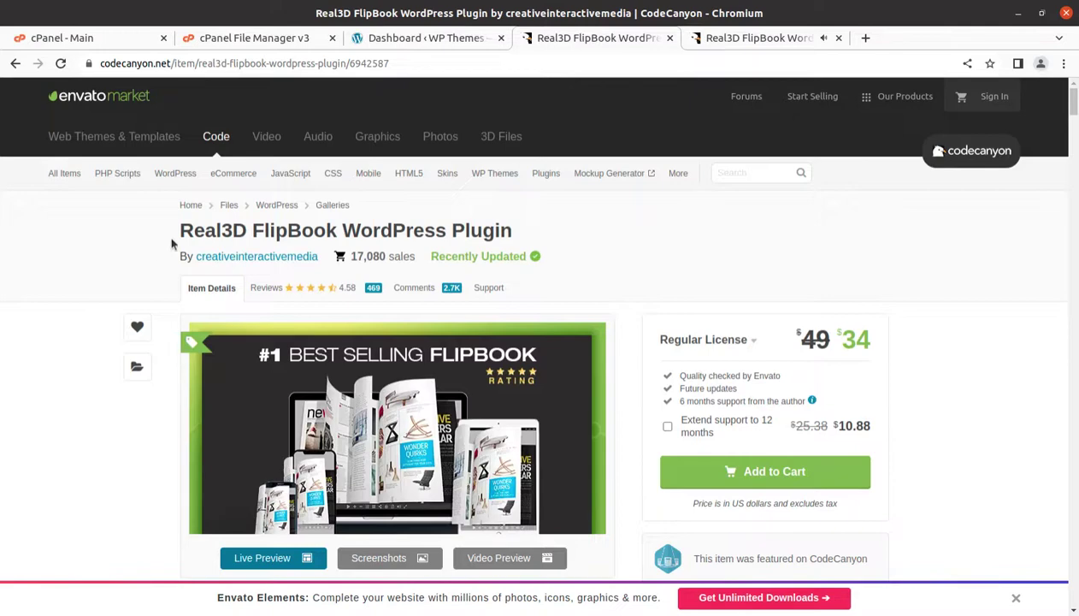
{"action": "left_click_drag", "start_coordinate": [177, 239], "coordinate": [592, 241]}
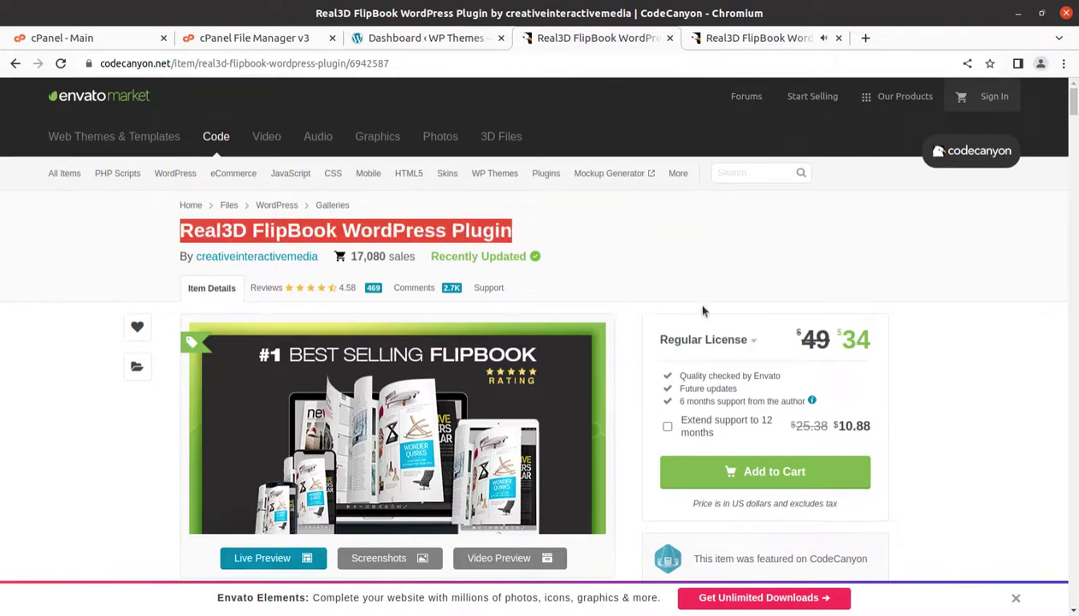
{"action": "scroll", "coordinate": [703, 311], "scroll_direction": "down", "scroll_amount": 3}
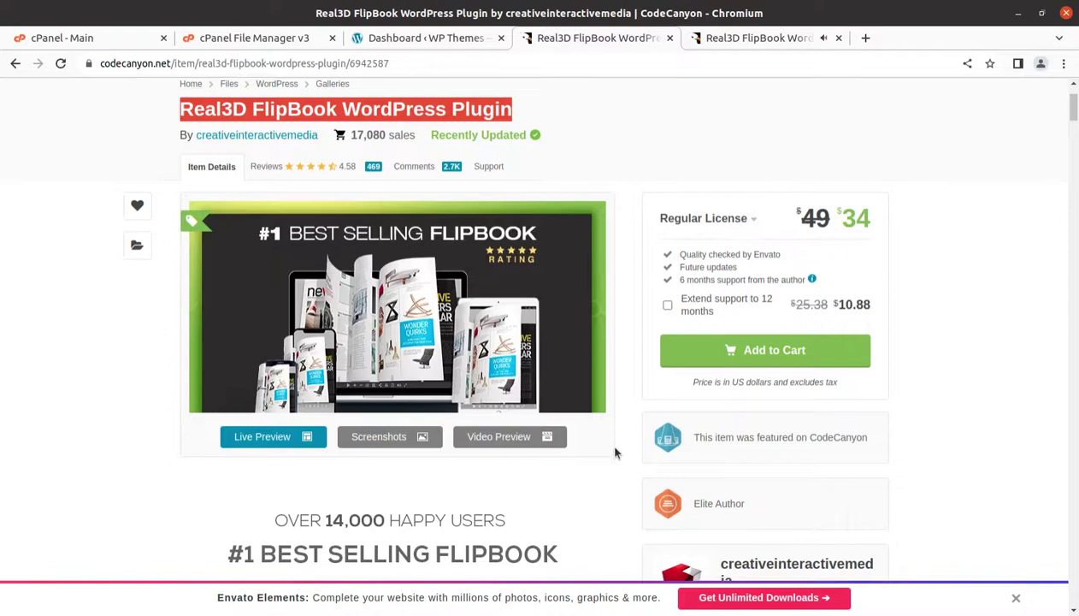
{"action": "scroll", "coordinate": [614, 451], "scroll_direction": "down", "scroll_amount": 5}
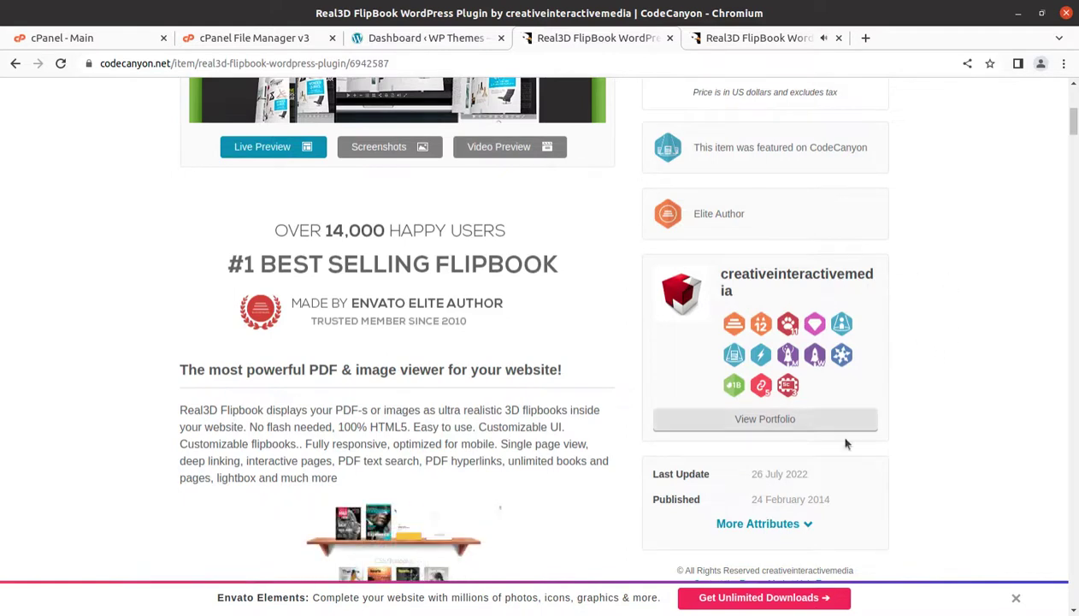
{"action": "scroll", "coordinate": [846, 443], "scroll_direction": "down", "scroll_amount": 2}
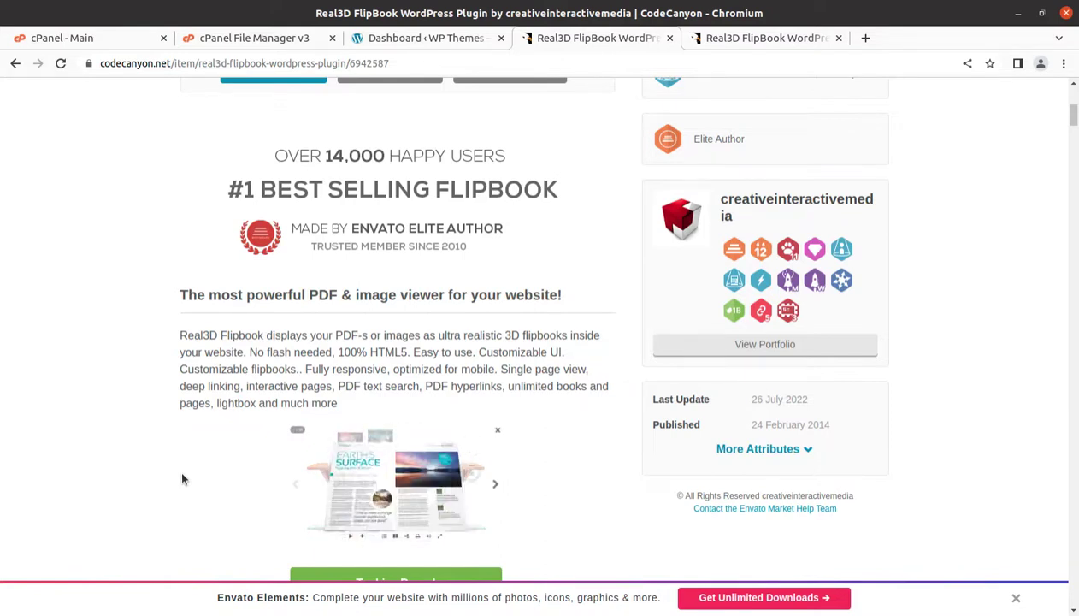
{"action": "scroll", "coordinate": [180, 484], "scroll_direction": "down", "scroll_amount": 1}
{"action": "scroll", "coordinate": [180, 484], "scroll_direction": "down", "scroll_amount": 5}
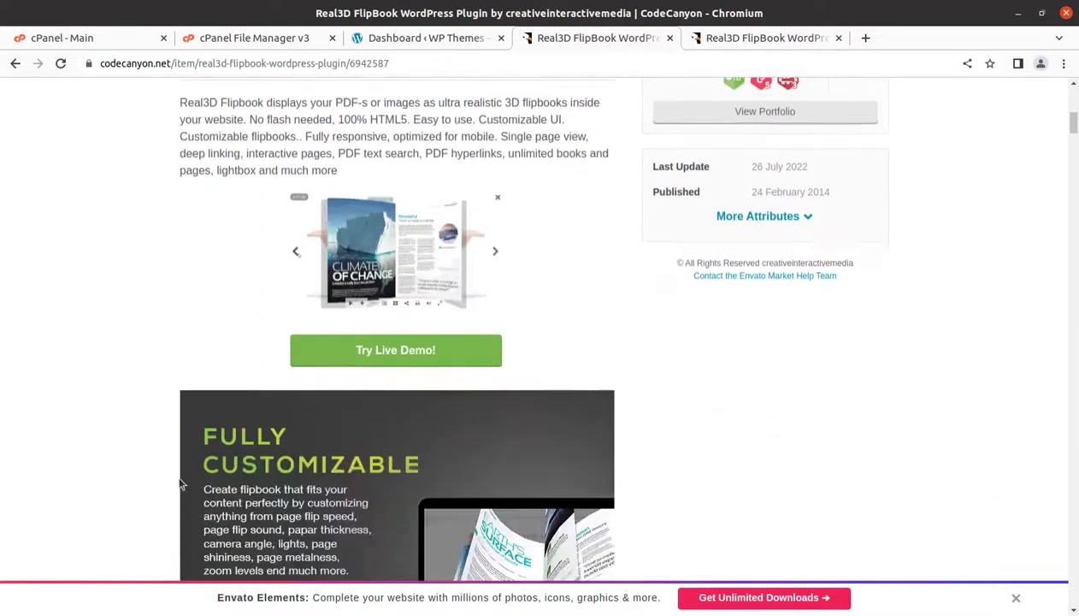
{"action": "scroll", "coordinate": [180, 484], "scroll_direction": "down", "scroll_amount": 3}
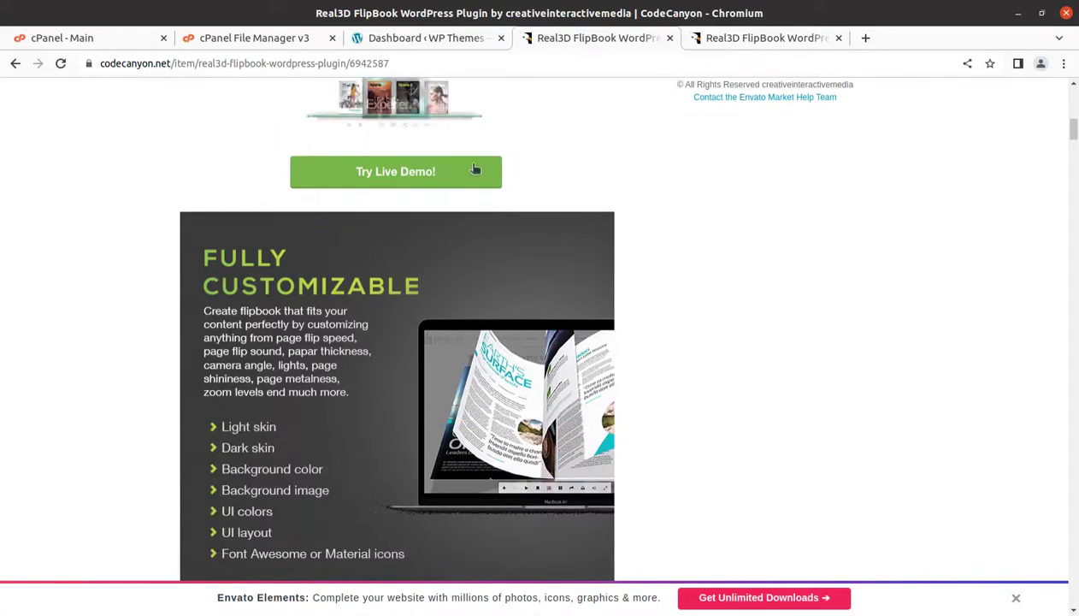
{"action": "left_click", "coordinate": [446, 34]}
{"action": "scroll", "coordinate": [367, 494], "scroll_direction": "up", "scroll_amount": 4}
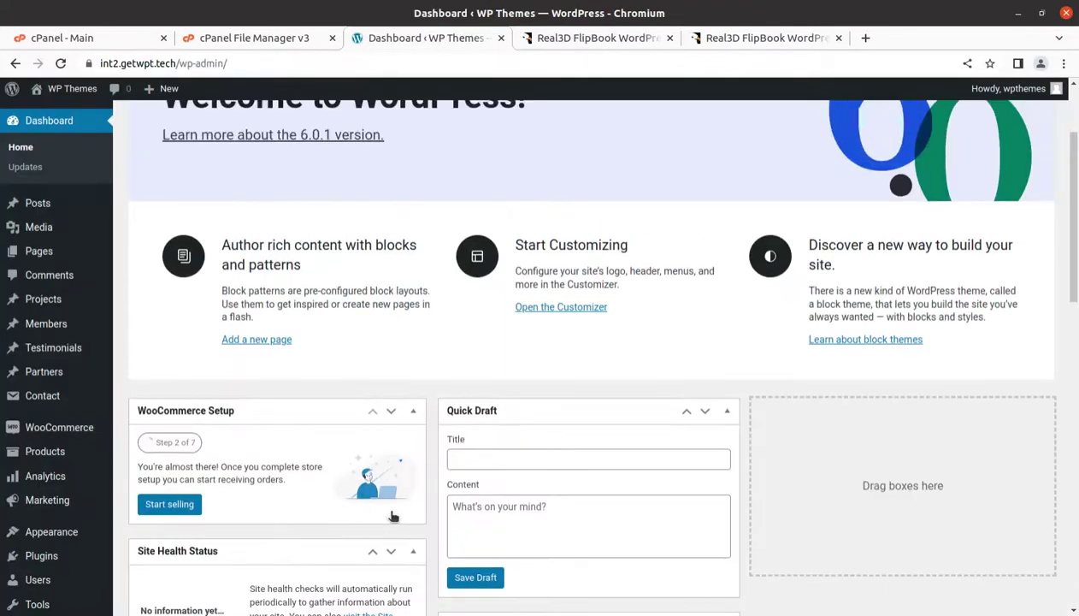
{"action": "left_click", "coordinate": [49, 114]}
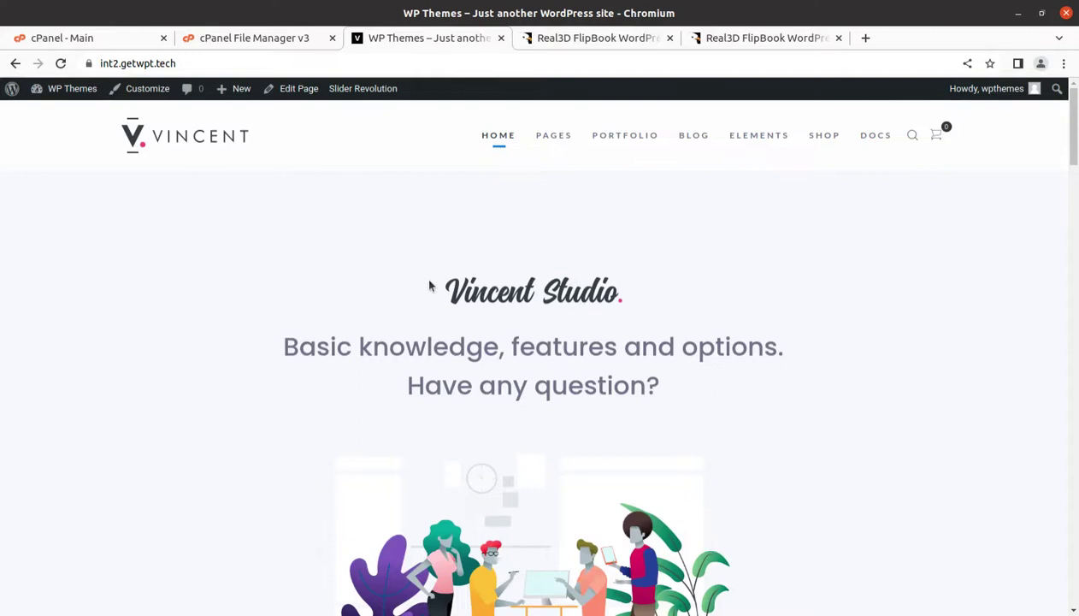
{"action": "scroll", "coordinate": [429, 285], "scroll_direction": "down", "scroll_amount": 3}
{"action": "scroll", "coordinate": [411, 242], "scroll_direction": "down", "scroll_amount": 3}
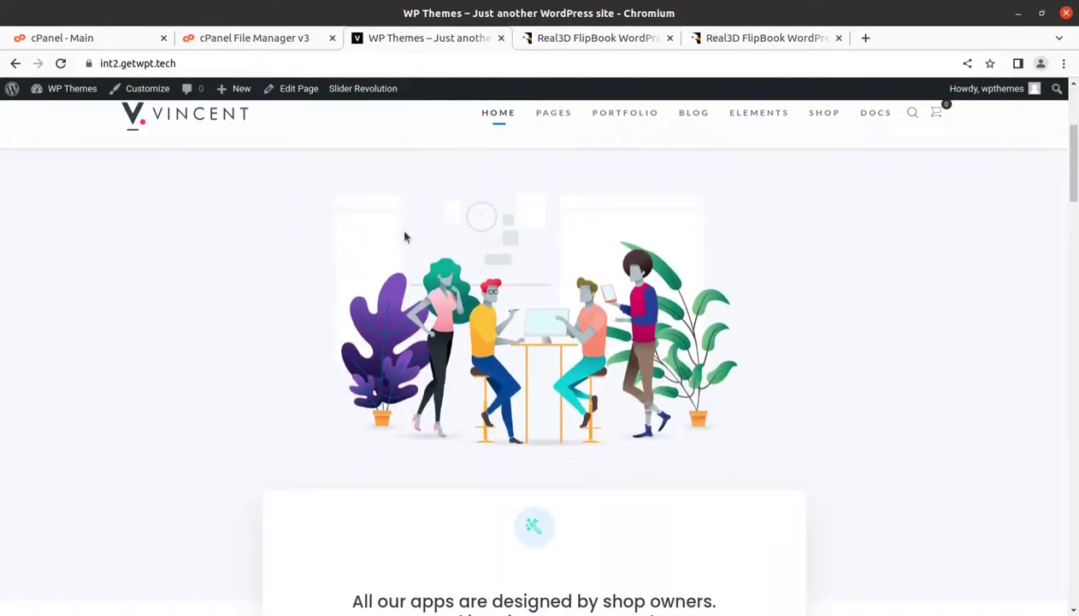
{"action": "mouse_move", "coordinate": [72, 88]}
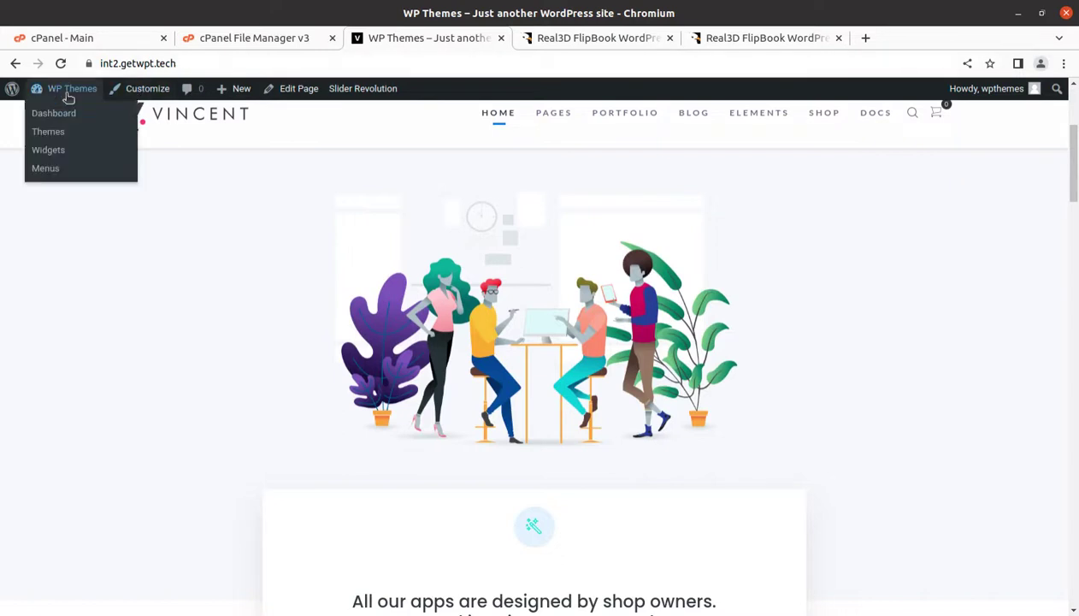
{"action": "left_click", "coordinate": [65, 114]}
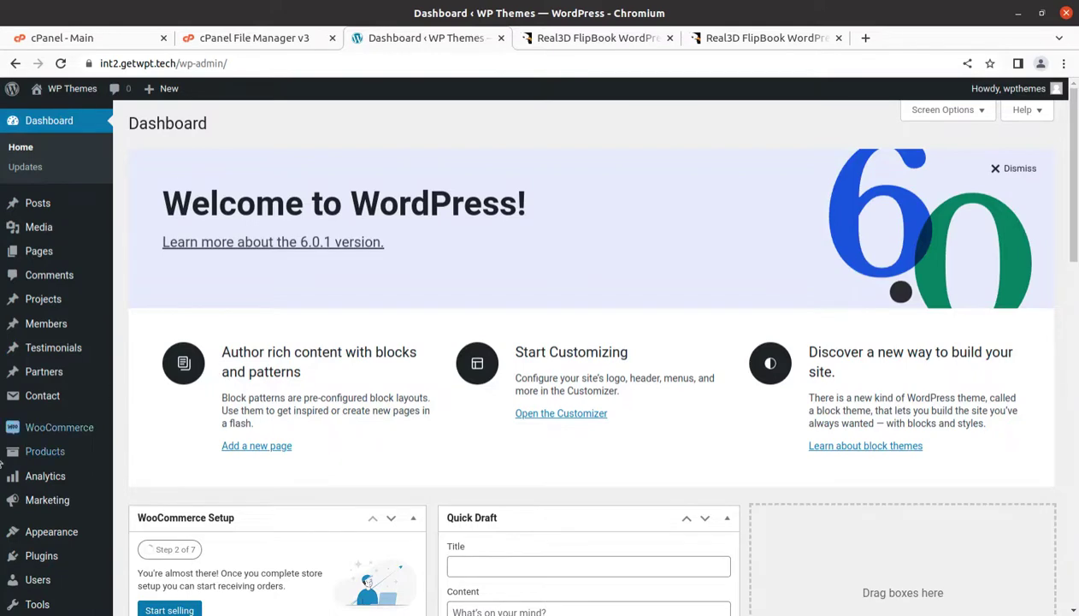
{"action": "scroll", "coordinate": [38, 475], "scroll_direction": "down", "scroll_amount": 2}
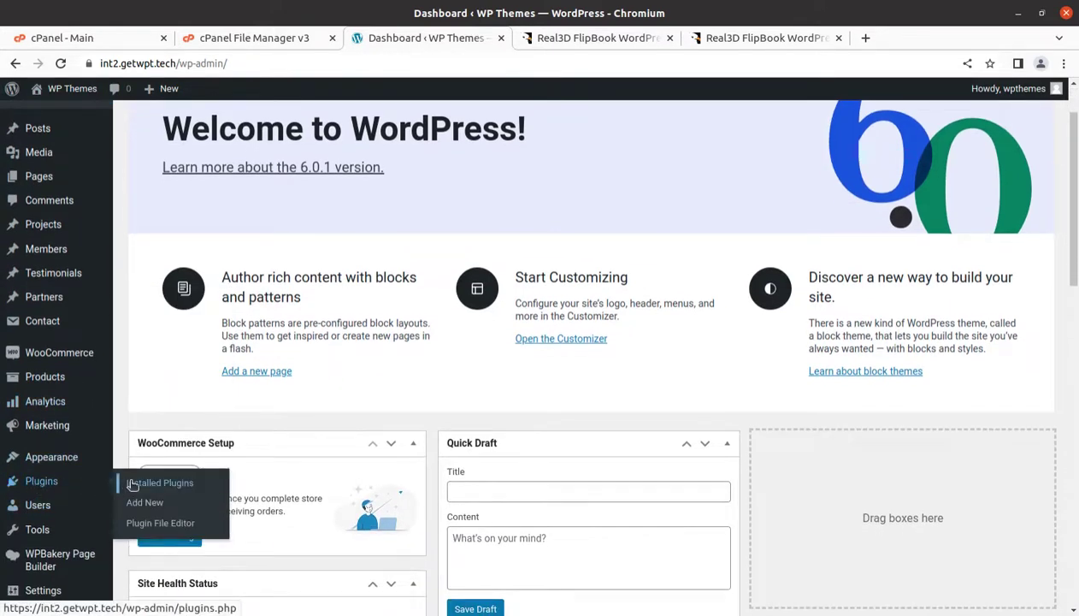
Step: Upload and install real3d-flipbook.zip from Downloads/real3dflipbook_v3.3.6 as a new plugin
{"action": "left_click", "coordinate": [146, 510]}
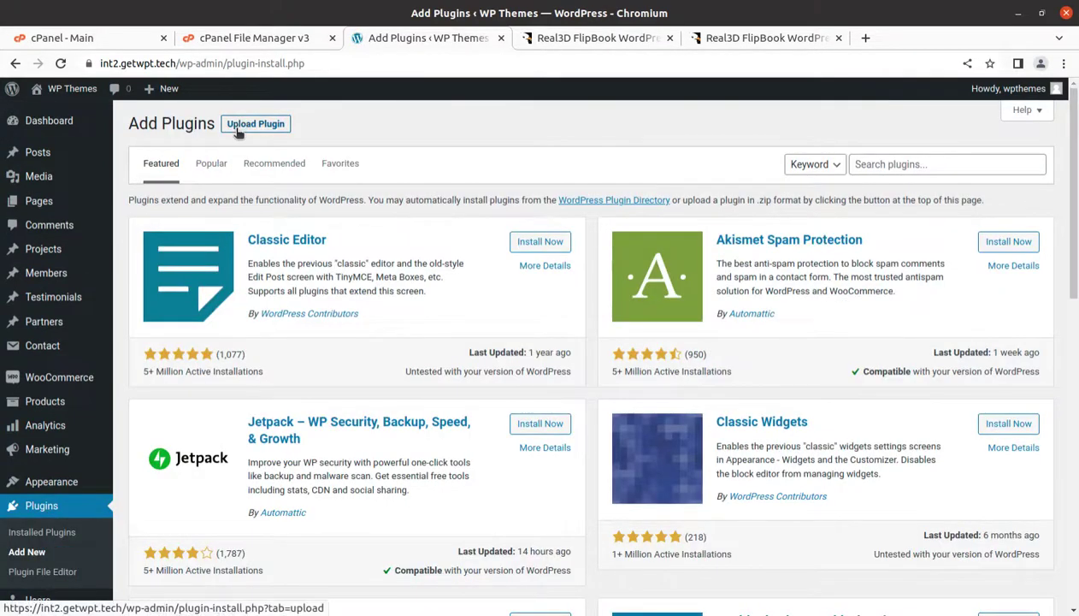
{"action": "left_click", "coordinate": [240, 128]}
{"action": "left_click", "coordinate": [480, 260]}
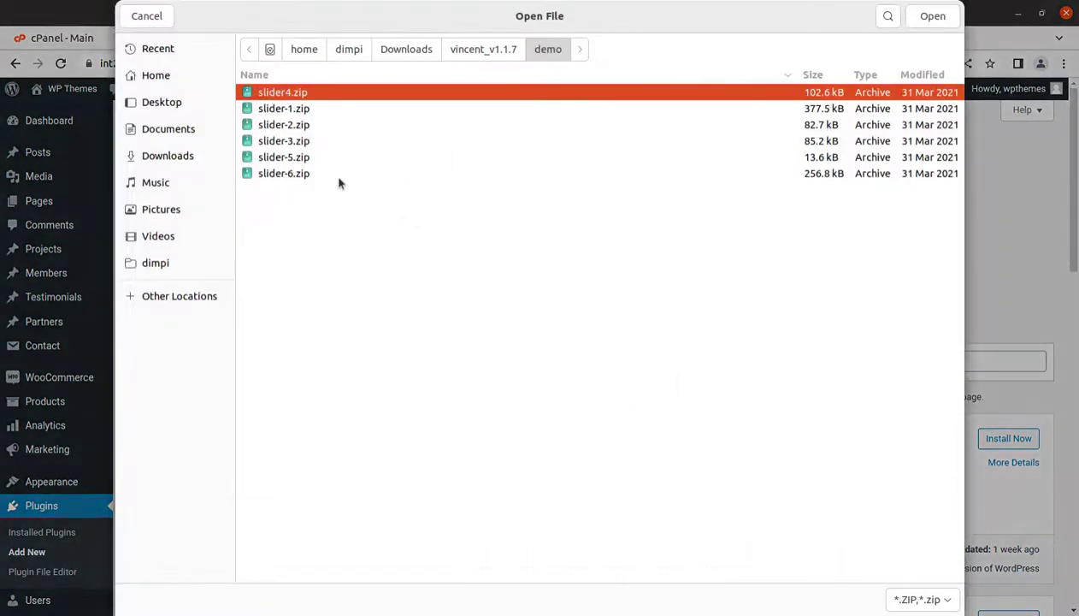
{"action": "left_click", "coordinate": [189, 162]}
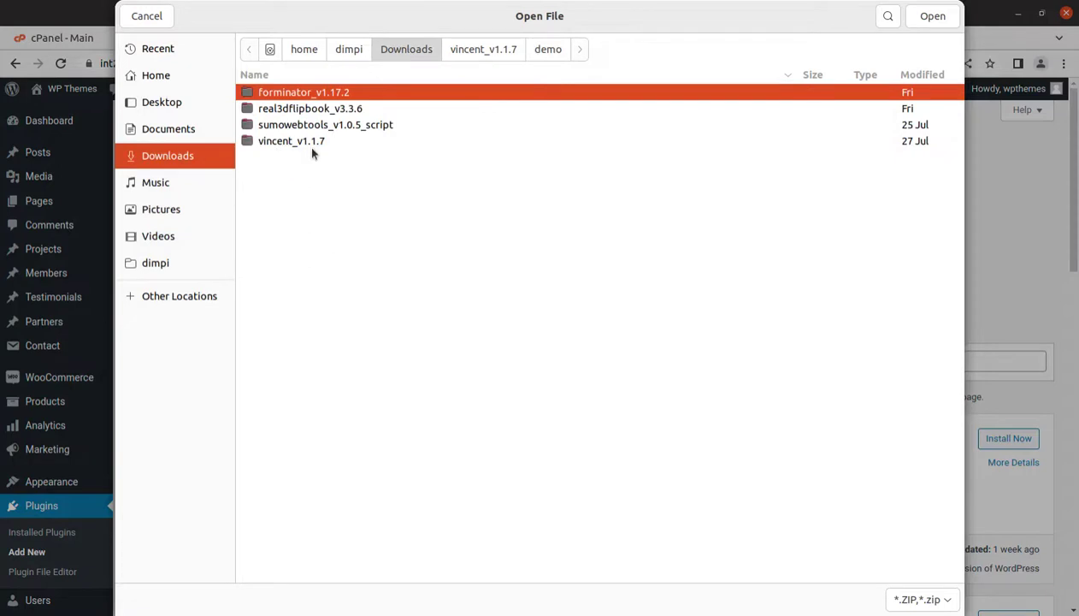
{"action": "double_click", "coordinate": [313, 110]}
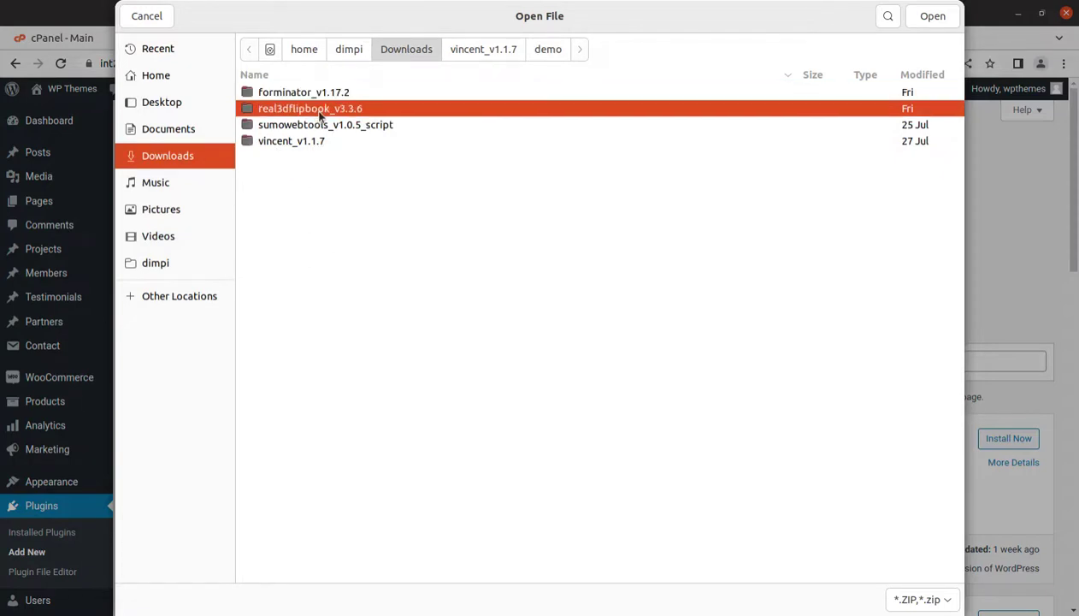
{"action": "left_click", "coordinate": [324, 112]}
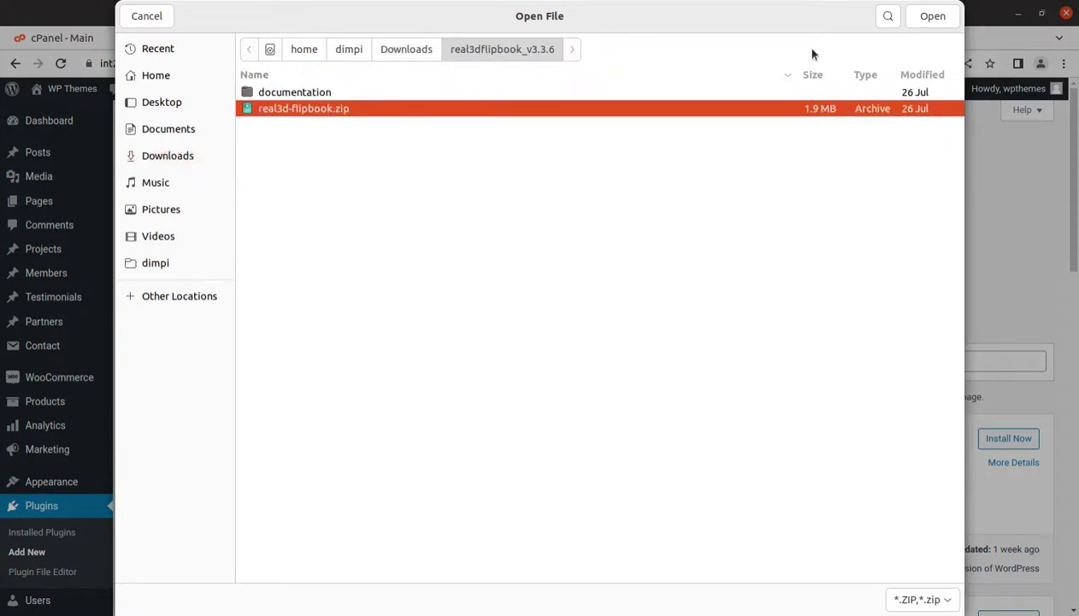
{"action": "left_click", "coordinate": [932, 17]}
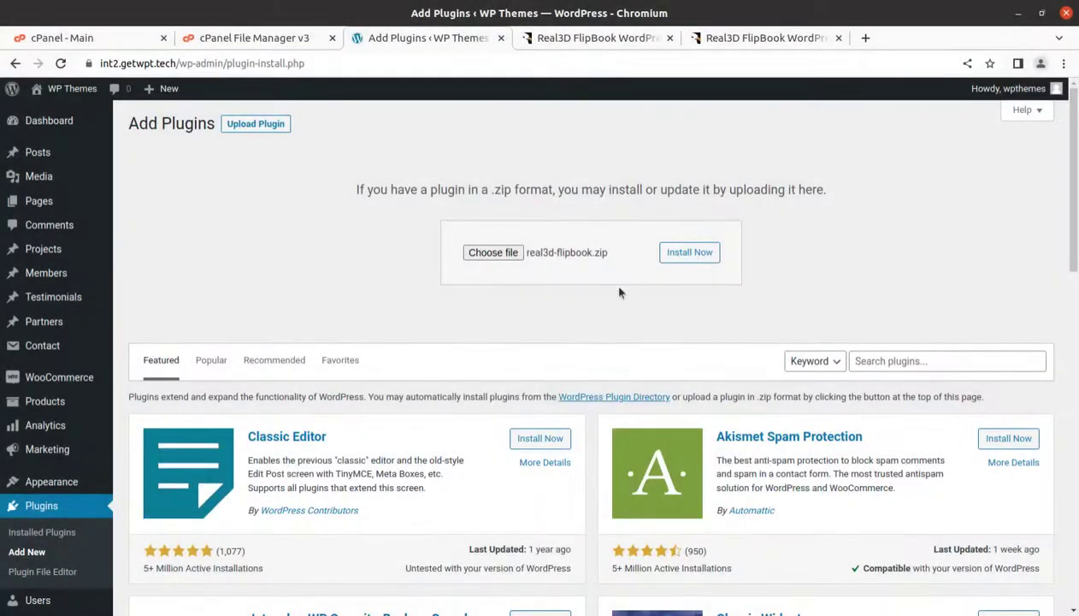
{"action": "left_click", "coordinate": [688, 253]}
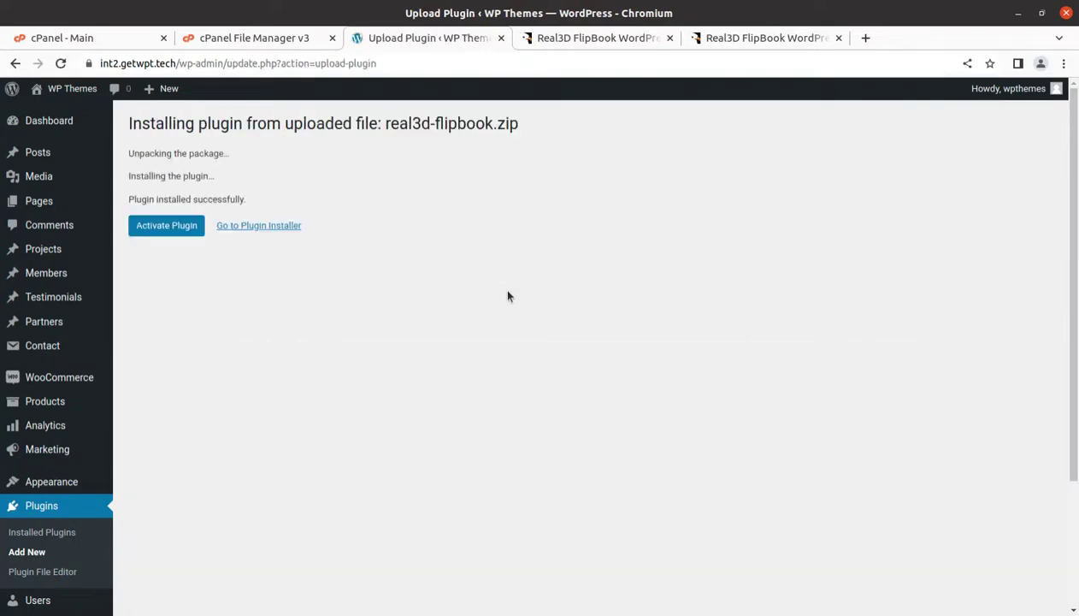
Step: Activate the newly installed Real3D Flipbook plugin
{"action": "left_click", "coordinate": [149, 229]}
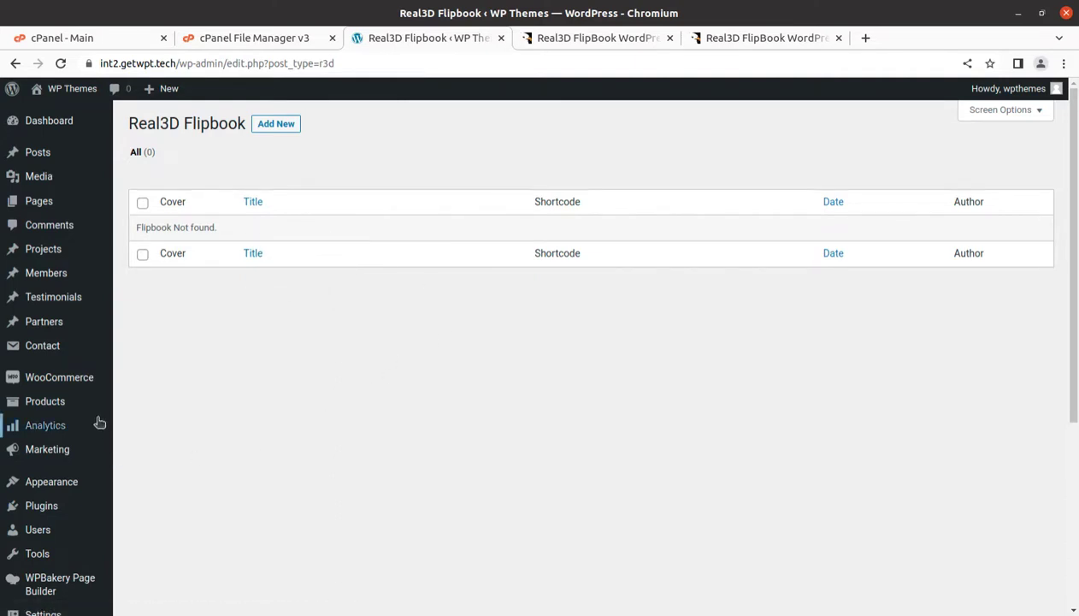
{"action": "scroll", "coordinate": [171, 388], "scroll_direction": "down", "scroll_amount": 2}
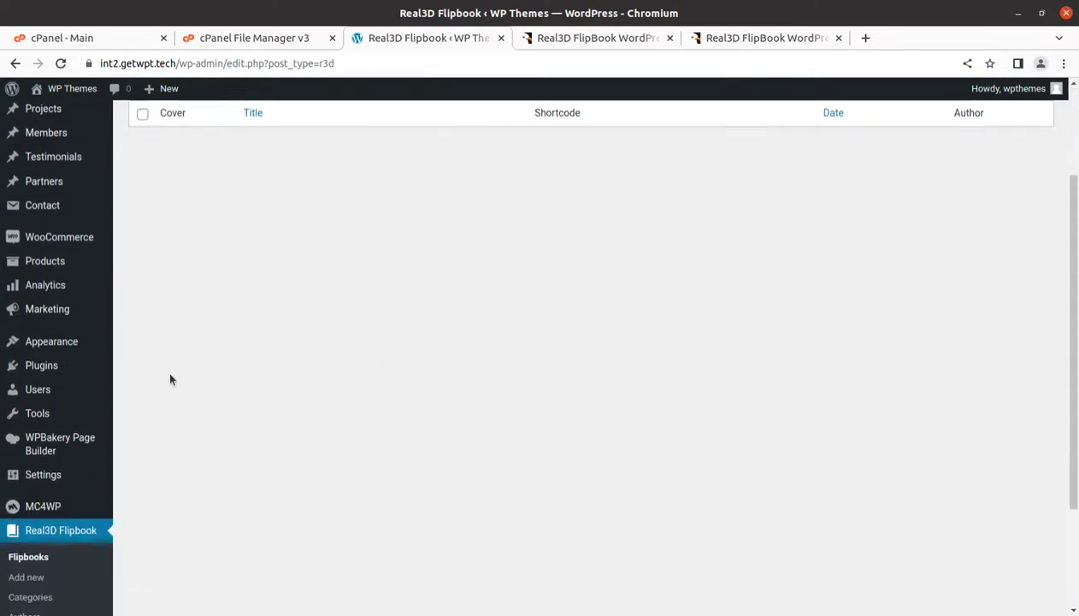
{"action": "scroll", "coordinate": [169, 376], "scroll_direction": "down", "scroll_amount": 3}
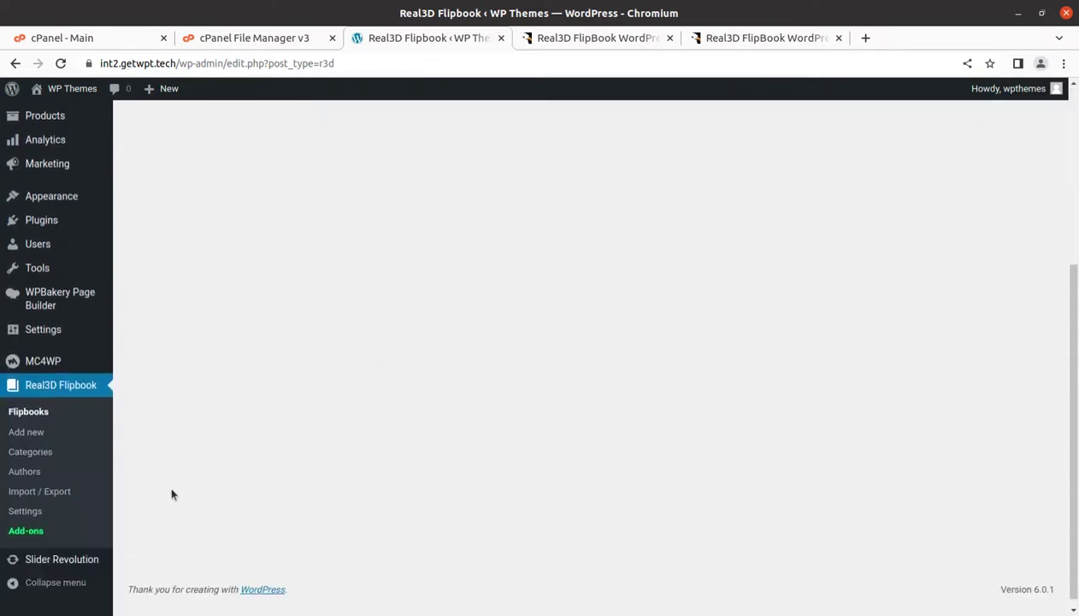
Step: Check the empty Flipbooks list, then bring up the plugin's global Settings page
{"action": "left_click", "coordinate": [33, 404]}
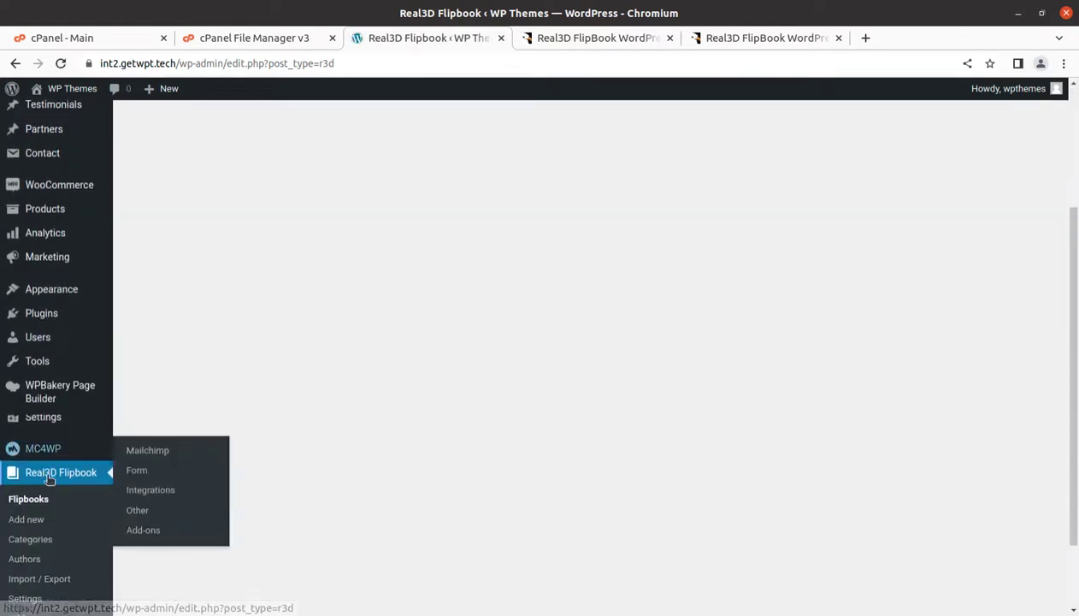
{"action": "scroll", "coordinate": [51, 444], "scroll_direction": "down", "scroll_amount": 2}
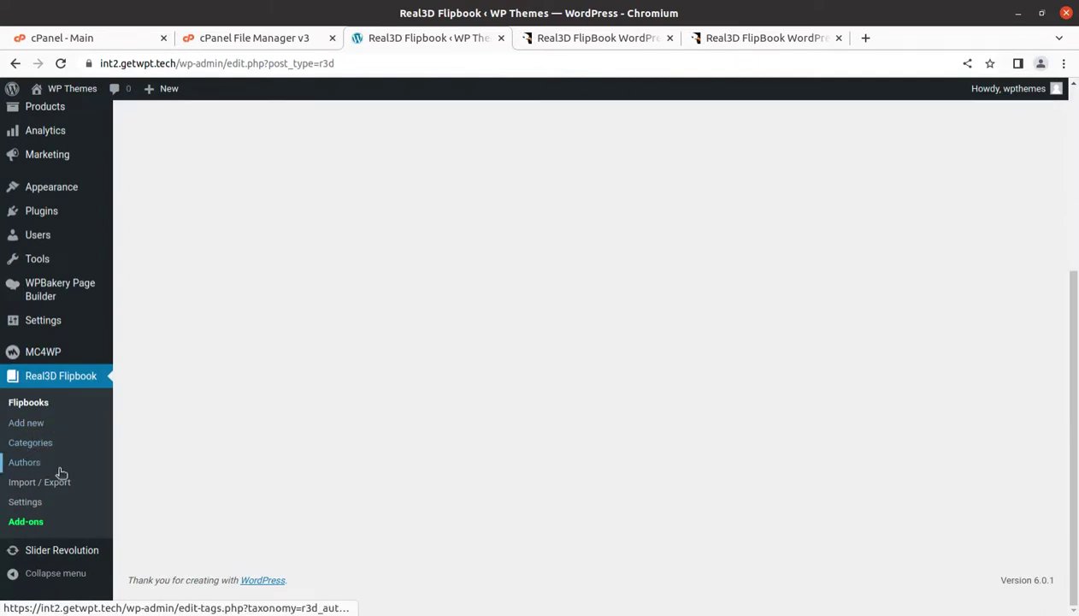
{"action": "left_click", "coordinate": [25, 502]}
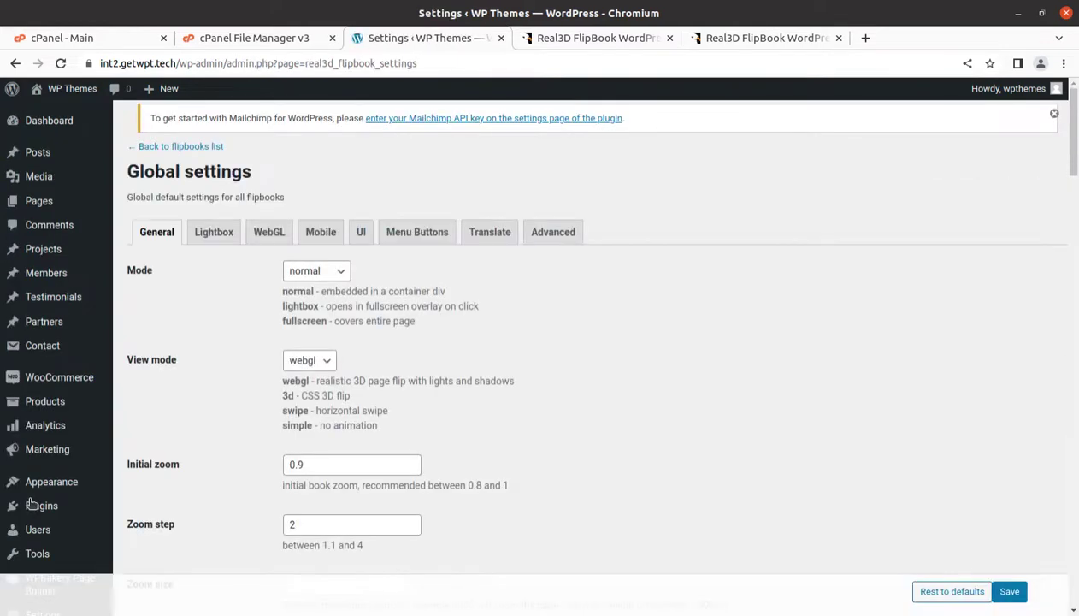
Step: Scroll through the General tab defaults to the last option and back up
{"action": "scroll", "coordinate": [517, 390], "scroll_direction": "down", "scroll_amount": 2}
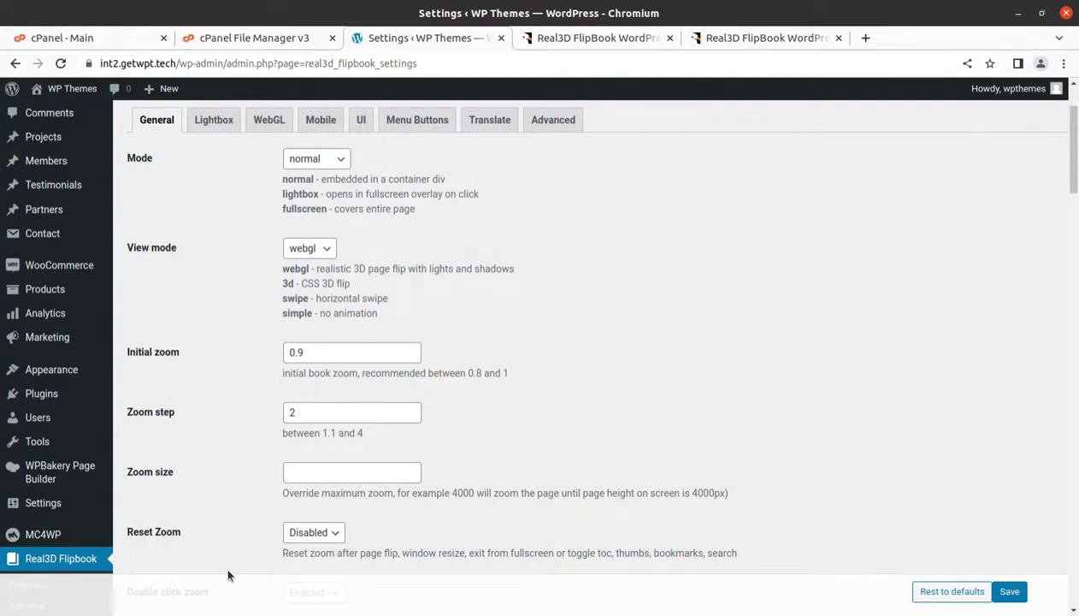
{"action": "scroll", "coordinate": [229, 576], "scroll_direction": "down", "scroll_amount": 2}
{"action": "scroll", "coordinate": [233, 568], "scroll_direction": "down", "scroll_amount": 1}
{"action": "scroll", "coordinate": [236, 566], "scroll_direction": "down", "scroll_amount": 2}
{"action": "scroll", "coordinate": [238, 564], "scroll_direction": "down", "scroll_amount": 3}
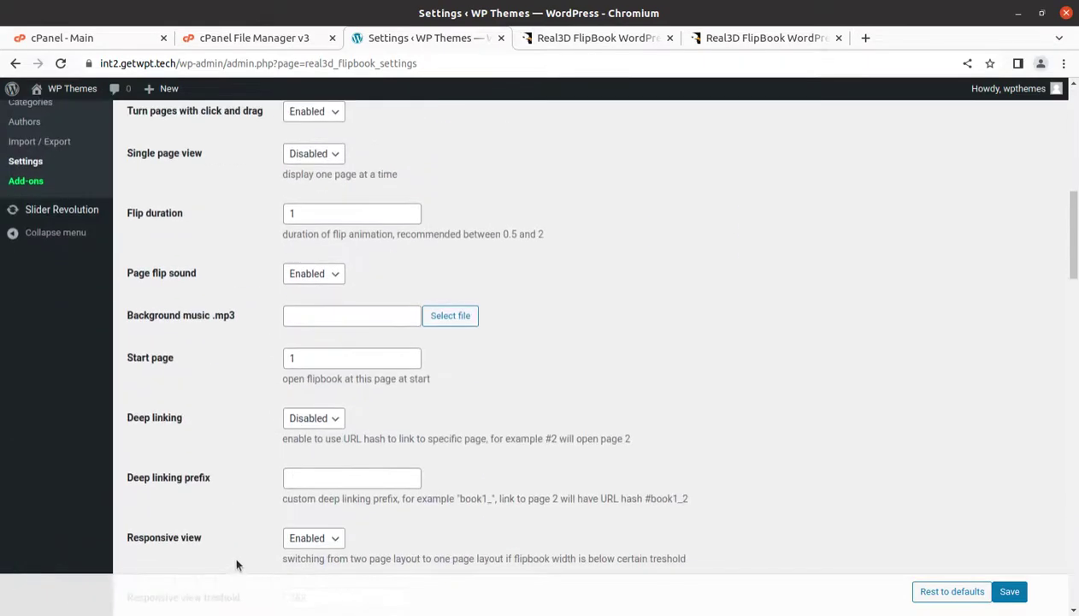
{"action": "scroll", "coordinate": [237, 564], "scroll_direction": "down", "scroll_amount": 3}
{"action": "scroll", "coordinate": [235, 568], "scroll_direction": "down", "scroll_amount": 1}
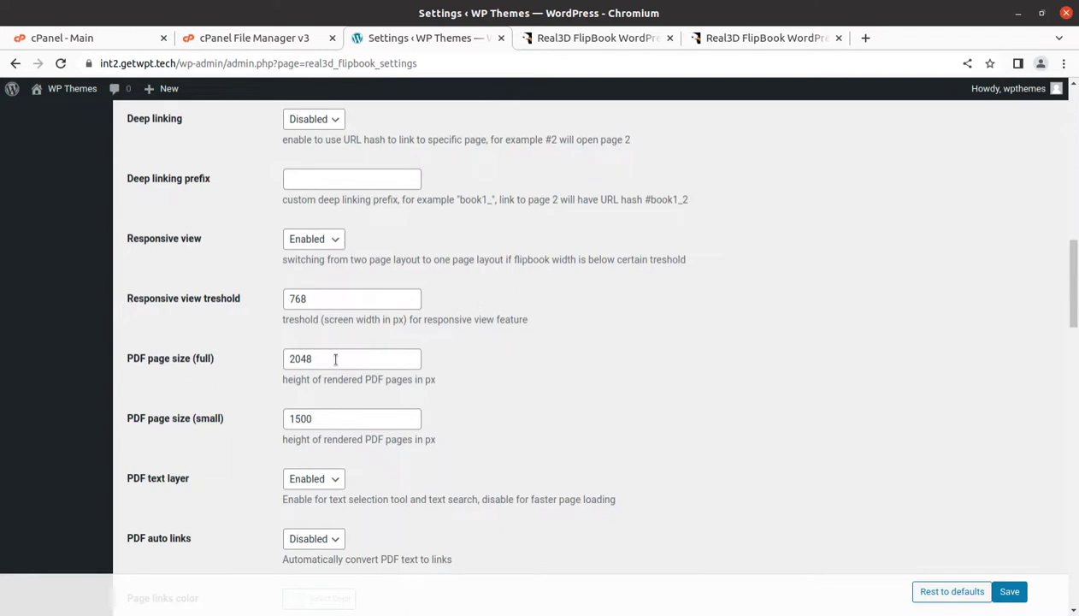
{"action": "scroll", "coordinate": [381, 397], "scroll_direction": "down", "scroll_amount": 2}
{"action": "scroll", "coordinate": [381, 398], "scroll_direction": "down", "scroll_amount": 3}
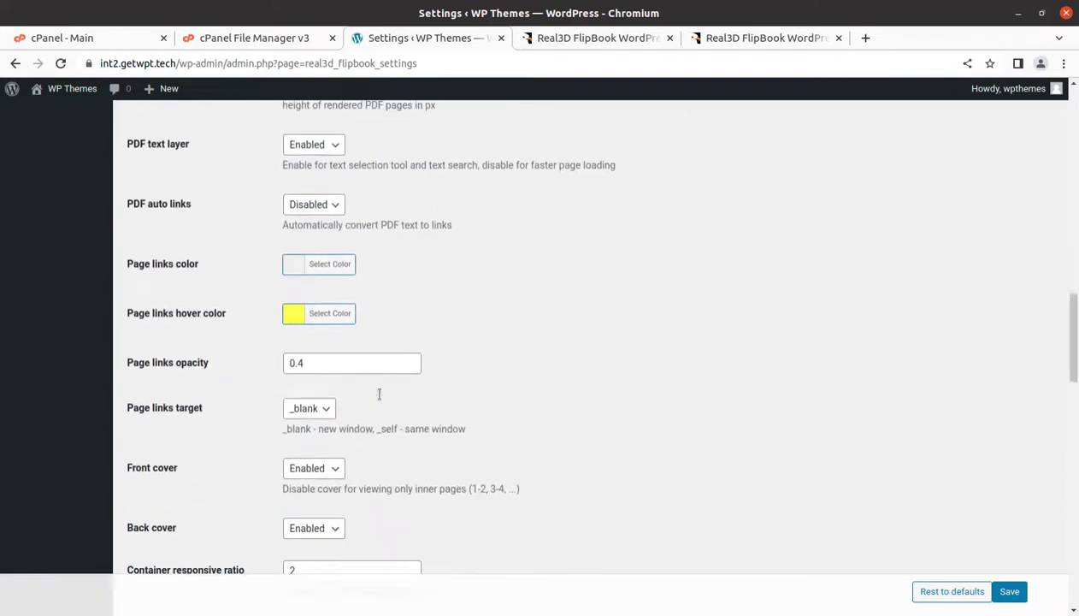
{"action": "scroll", "coordinate": [380, 399], "scroll_direction": "down", "scroll_amount": 2}
{"action": "scroll", "coordinate": [380, 399], "scroll_direction": "down", "scroll_amount": 2}
{"action": "scroll", "coordinate": [381, 399], "scroll_direction": "down", "scroll_amount": 2}
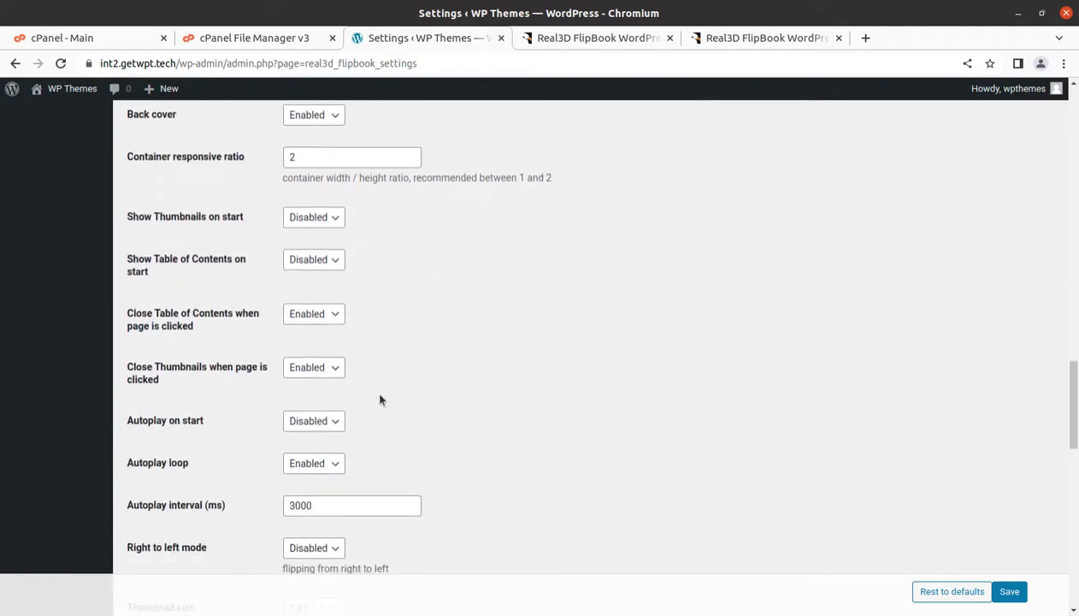
{"action": "scroll", "coordinate": [381, 399], "scroll_direction": "down", "scroll_amount": 2}
{"action": "scroll", "coordinate": [380, 399], "scroll_direction": "down", "scroll_amount": 3}
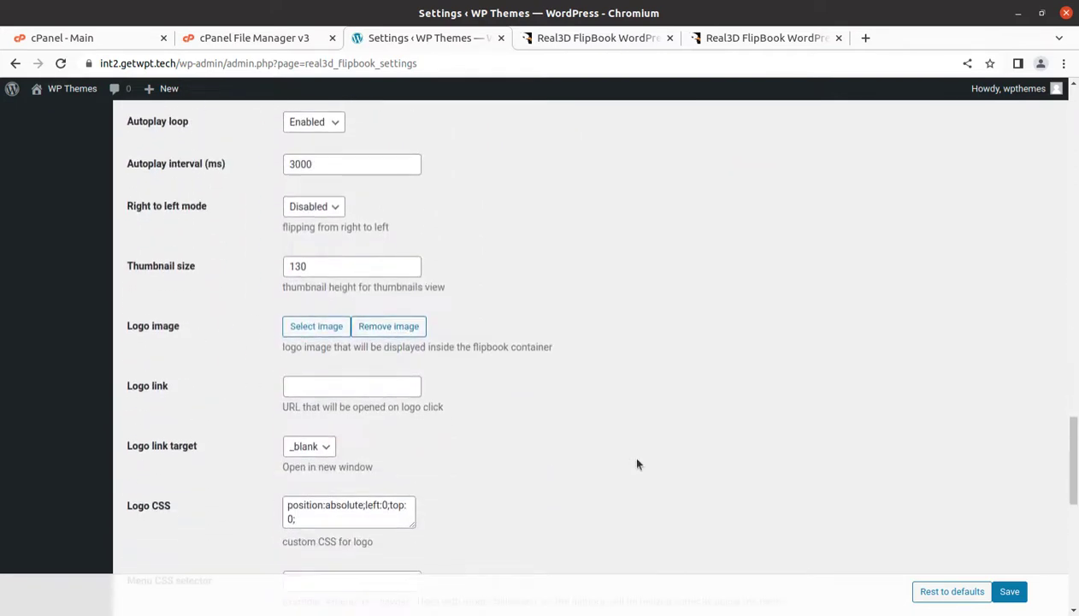
{"action": "scroll", "coordinate": [635, 460], "scroll_direction": "down", "scroll_amount": 2}
{"action": "scroll", "coordinate": [635, 460], "scroll_direction": "down", "scroll_amount": 1}
{"action": "scroll", "coordinate": [635, 462], "scroll_direction": "down", "scroll_amount": 1}
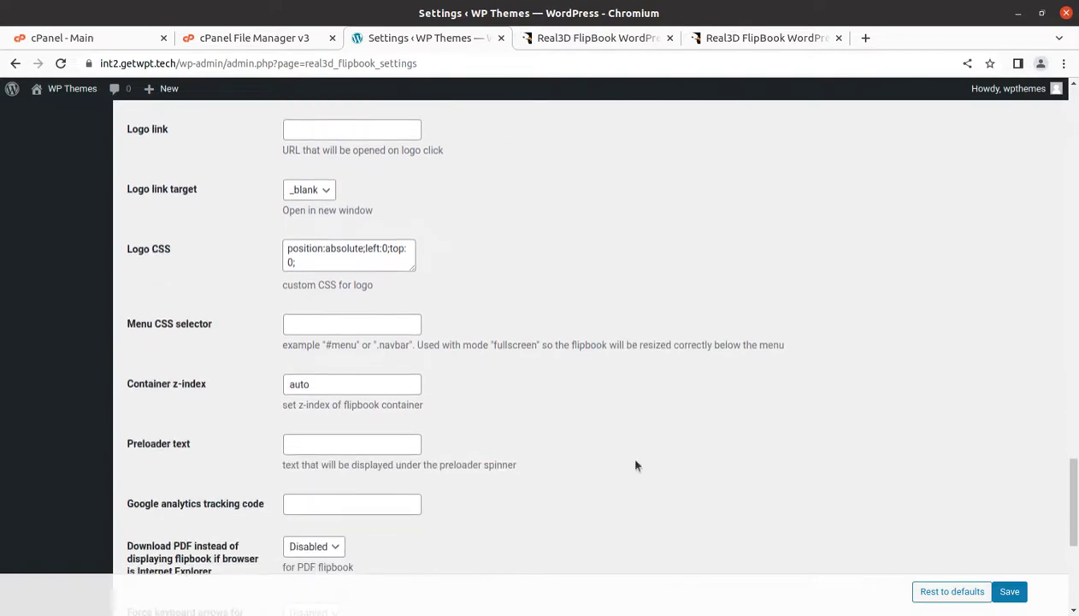
{"action": "scroll", "coordinate": [635, 466], "scroll_direction": "down", "scroll_amount": 1}
{"action": "scroll", "coordinate": [636, 465], "scroll_direction": "down", "scroll_amount": 2}
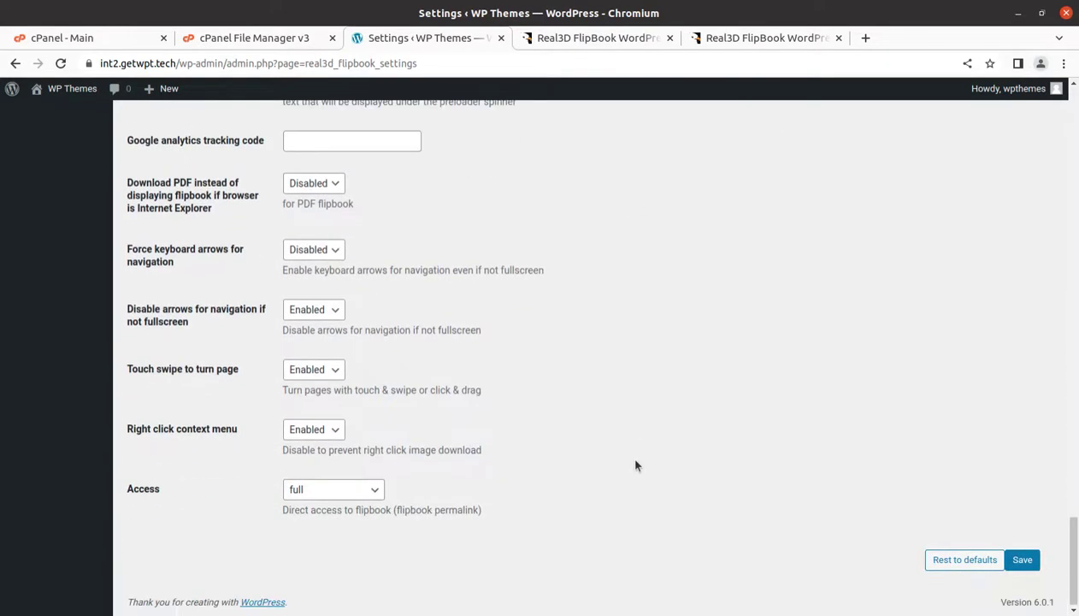
{"action": "scroll", "coordinate": [636, 465], "scroll_direction": "up", "scroll_amount": 3}
{"action": "scroll", "coordinate": [636, 465], "scroll_direction": "up", "scroll_amount": 4}
{"action": "scroll", "coordinate": [636, 465], "scroll_direction": "up", "scroll_amount": 3}
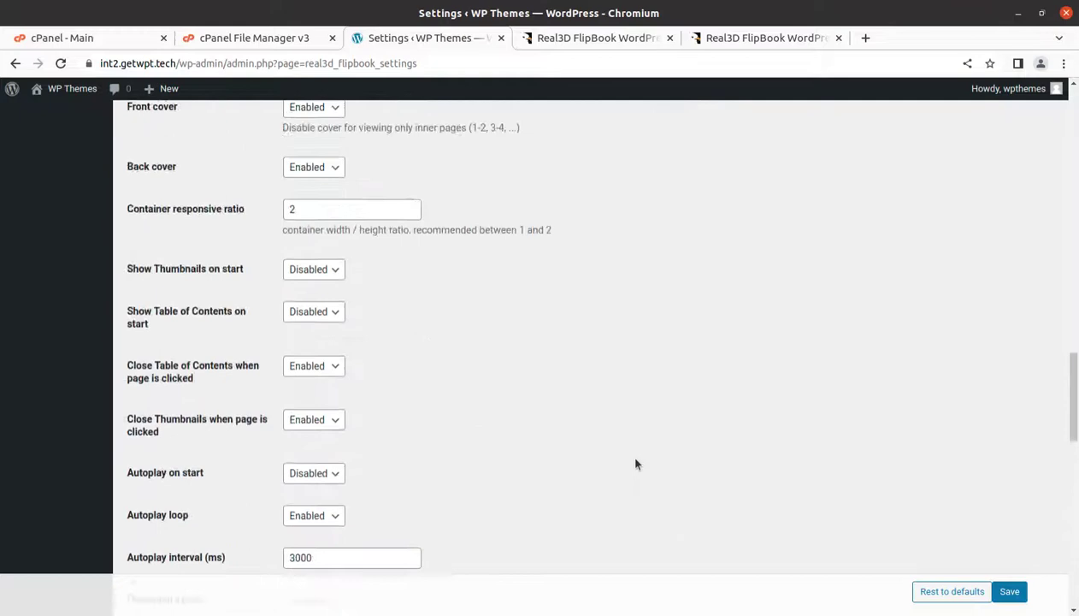
{"action": "scroll", "coordinate": [636, 463], "scroll_direction": "up", "scroll_amount": 3}
{"action": "scroll", "coordinate": [636, 464], "scroll_direction": "up", "scroll_amount": 2}
{"action": "scroll", "coordinate": [635, 464], "scroll_direction": "up", "scroll_amount": 3}
{"action": "scroll", "coordinate": [636, 463], "scroll_direction": "up", "scroll_amount": 4}
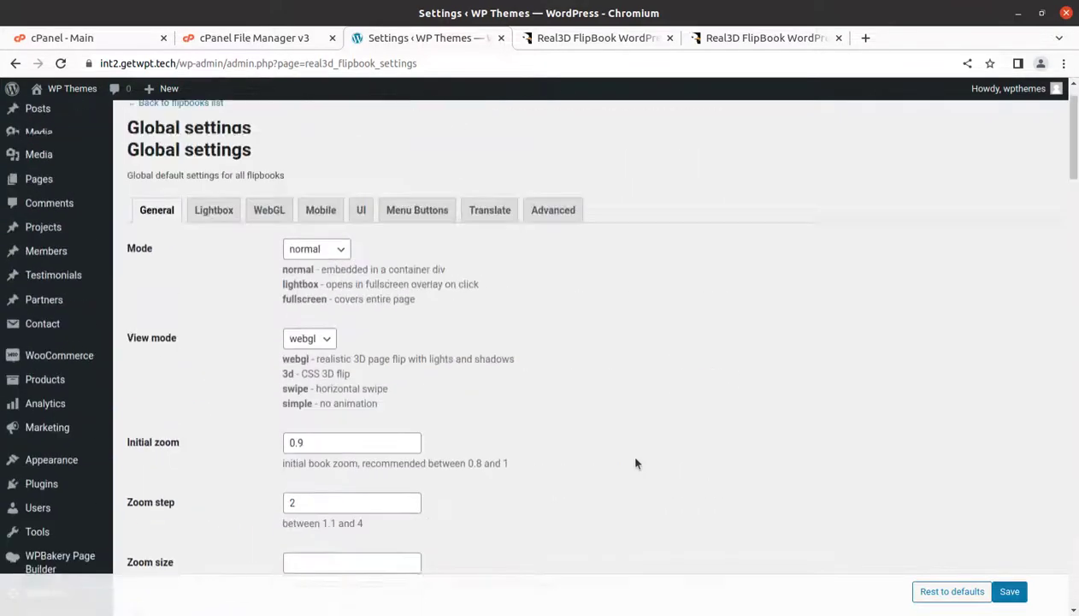
Step: Look over the Lightbox tab defaults
{"action": "left_click", "coordinate": [220, 237]}
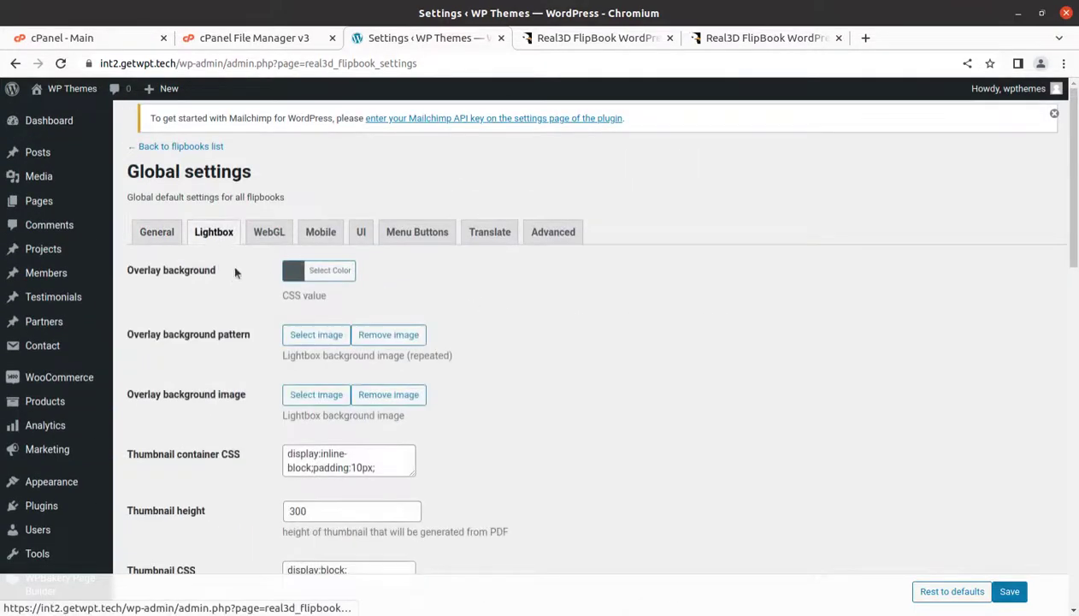
{"action": "scroll", "coordinate": [254, 334], "scroll_direction": "down", "scroll_amount": 2}
{"action": "scroll", "coordinate": [303, 358], "scroll_direction": "down", "scroll_amount": 3}
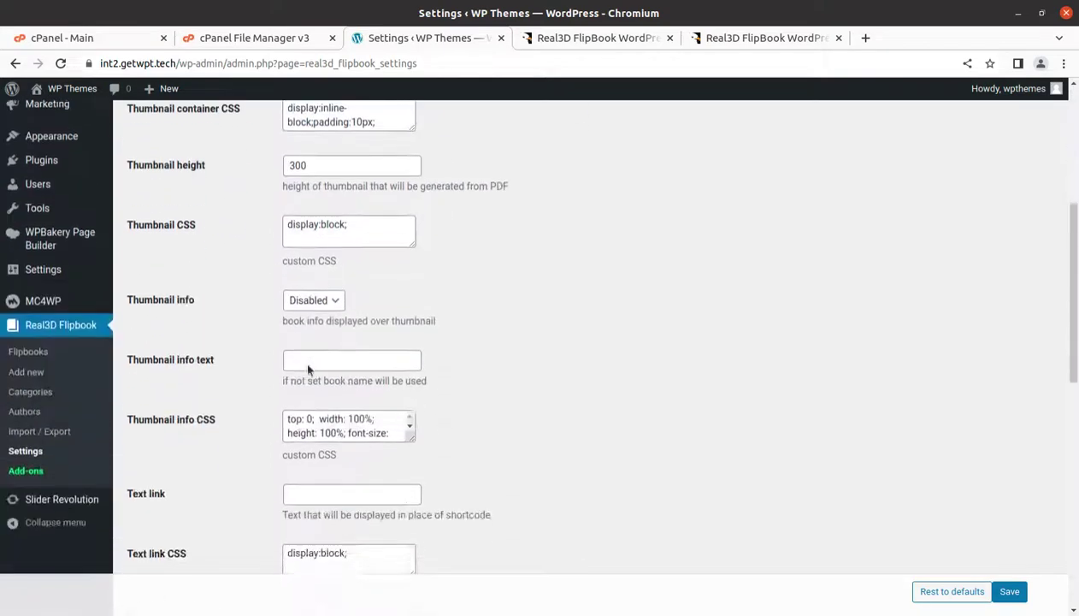
{"action": "scroll", "coordinate": [303, 359], "scroll_direction": "down", "scroll_amount": 5}
{"action": "scroll", "coordinate": [297, 361], "scroll_direction": "down", "scroll_amount": 3}
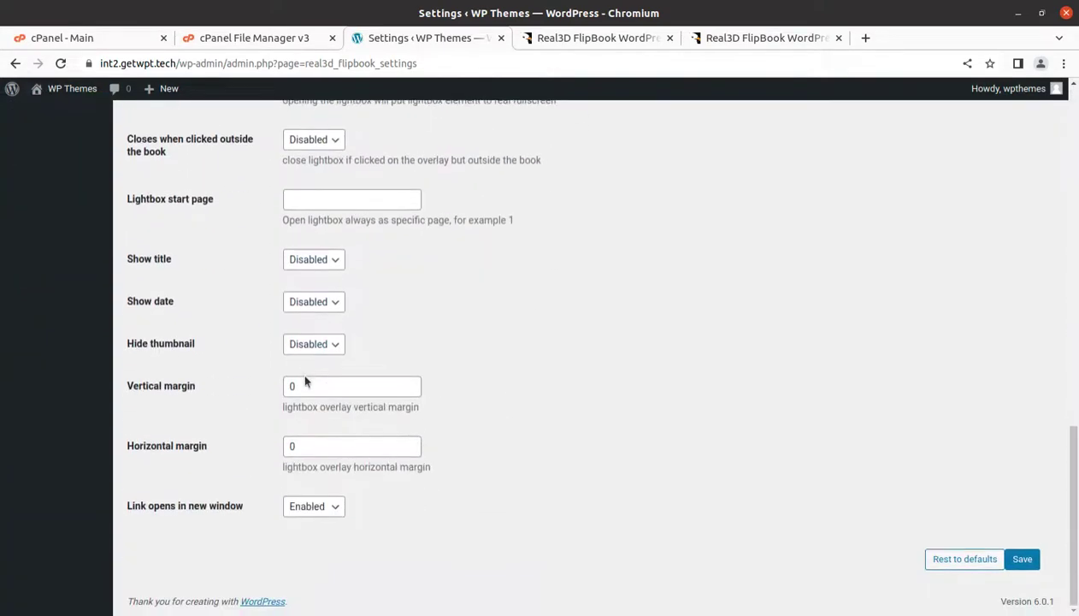
{"action": "scroll", "coordinate": [303, 377], "scroll_direction": "up", "scroll_amount": 3}
{"action": "scroll", "coordinate": [304, 377], "scroll_direction": "up", "scroll_amount": 5}
{"action": "scroll", "coordinate": [302, 375], "scroll_direction": "up", "scroll_amount": 3}
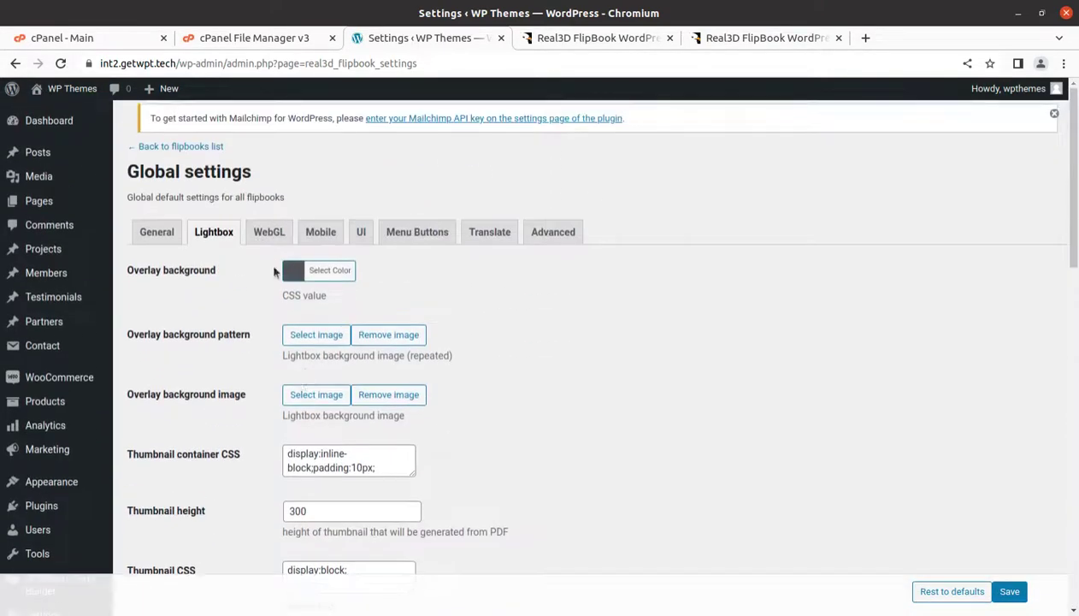
Step: Review the WebGL lighting and page defaults, ending on the Mobile settings
{"action": "left_click", "coordinate": [265, 235]}
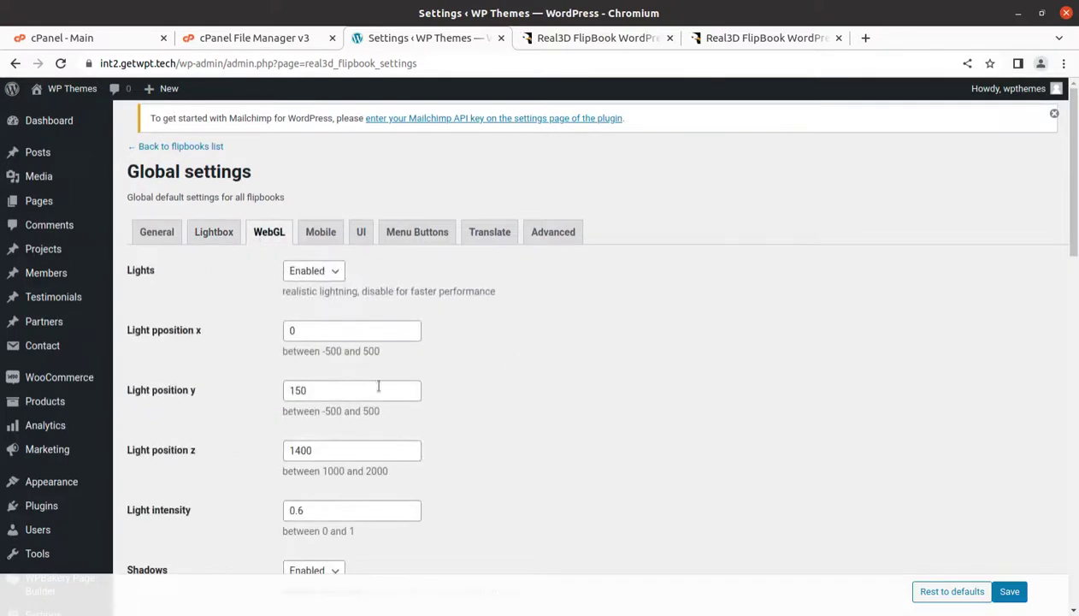
{"action": "scroll", "coordinate": [554, 416], "scroll_direction": "down", "scroll_amount": 5}
{"action": "scroll", "coordinate": [552, 417], "scroll_direction": "down", "scroll_amount": 5}
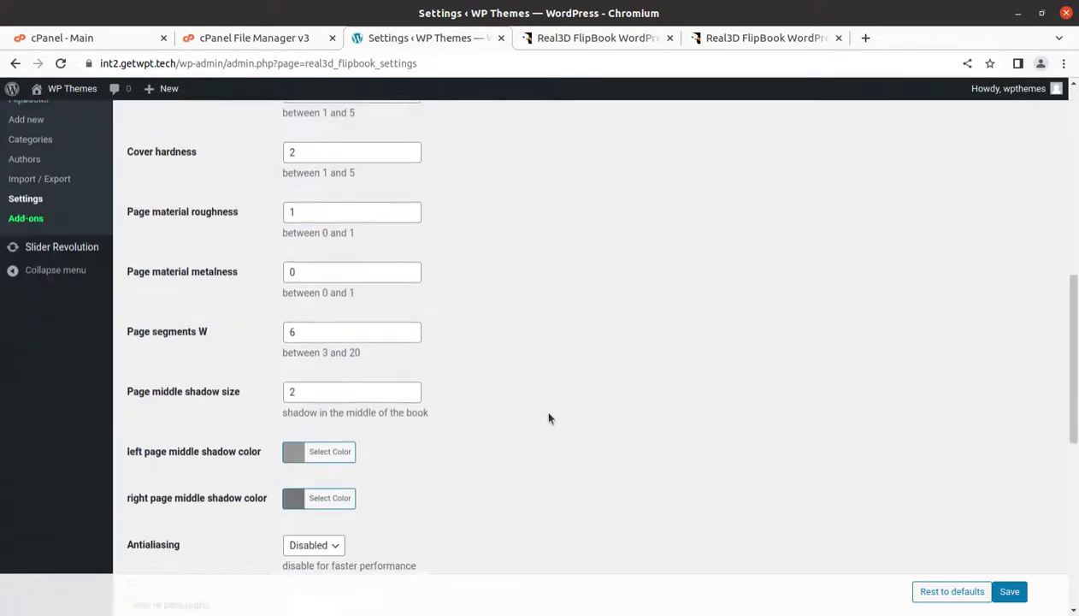
{"action": "scroll", "coordinate": [547, 416], "scroll_direction": "down", "scroll_amount": 4}
{"action": "scroll", "coordinate": [549, 419], "scroll_direction": "down", "scroll_amount": 3}
{"action": "scroll", "coordinate": [549, 419], "scroll_direction": "down", "scroll_amount": 3}
{"action": "scroll", "coordinate": [549, 418], "scroll_direction": "up", "scroll_amount": 4}
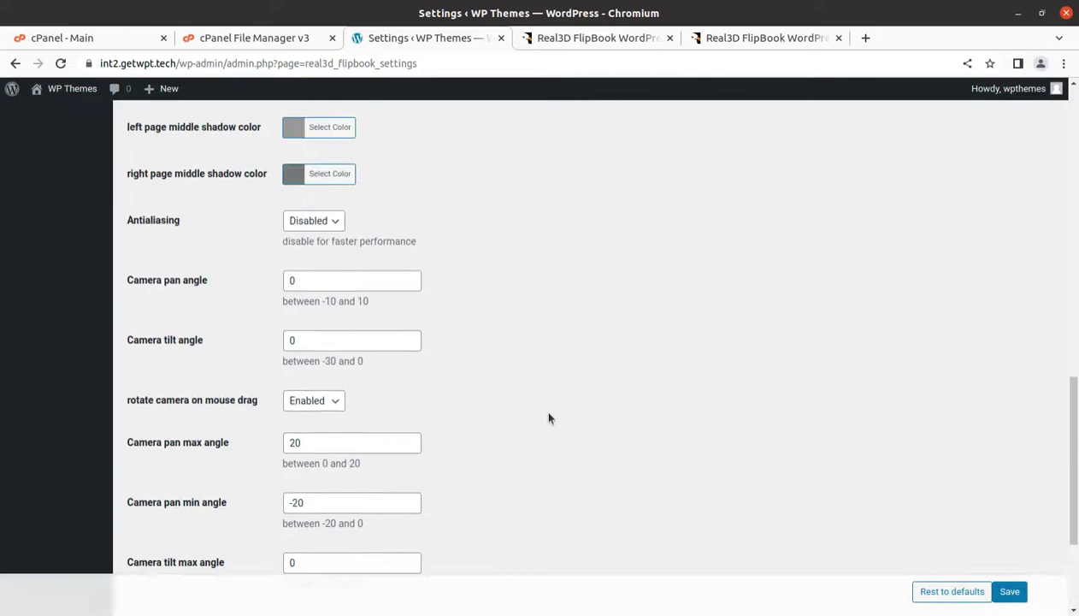
{"action": "scroll", "coordinate": [549, 419], "scroll_direction": "up", "scroll_amount": 8}
{"action": "scroll", "coordinate": [549, 418], "scroll_direction": "up", "scroll_amount": 10}
{"action": "scroll", "coordinate": [549, 418], "scroll_direction": "up", "scroll_amount": 1}
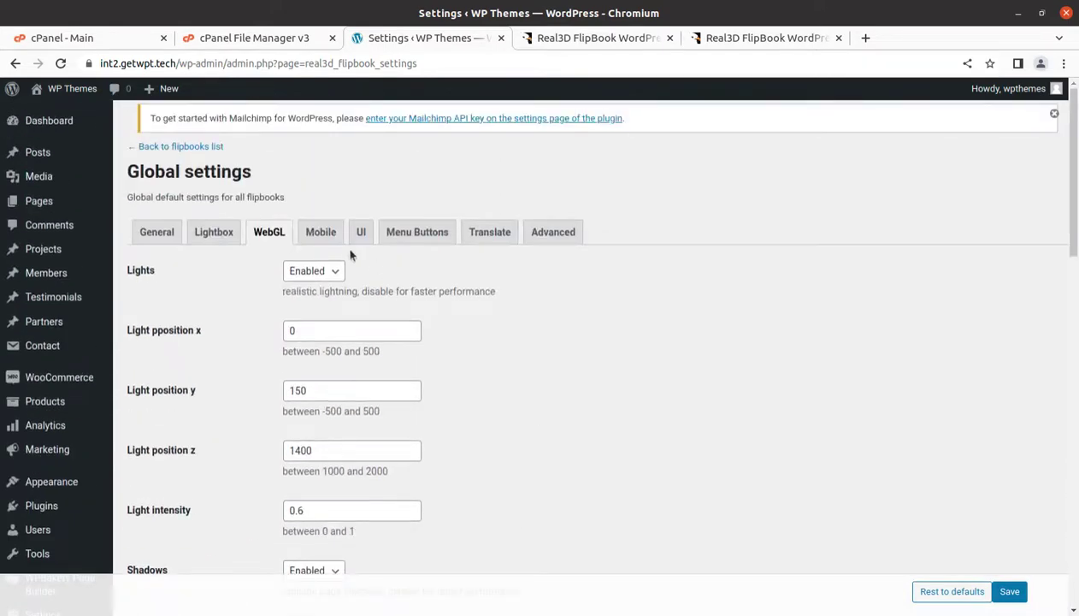
{"action": "left_click", "coordinate": [322, 234]}
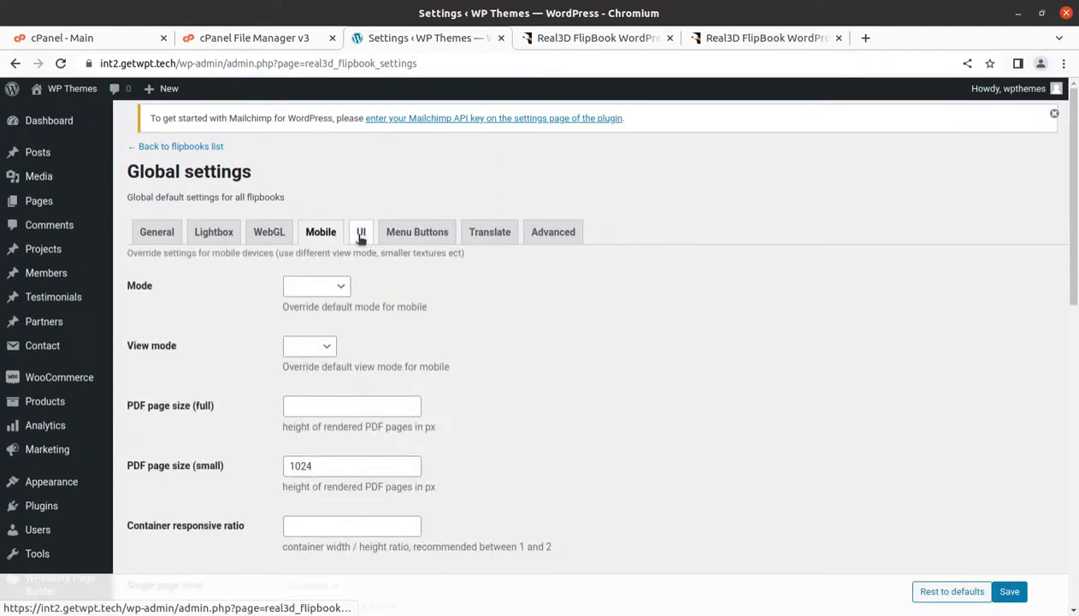
Step: Look over the UI, Menu Buttons and Translate tabs, comparing against the live demo flipbook
{"action": "left_click", "coordinate": [361, 238]}
{"action": "left_click", "coordinate": [395, 238]}
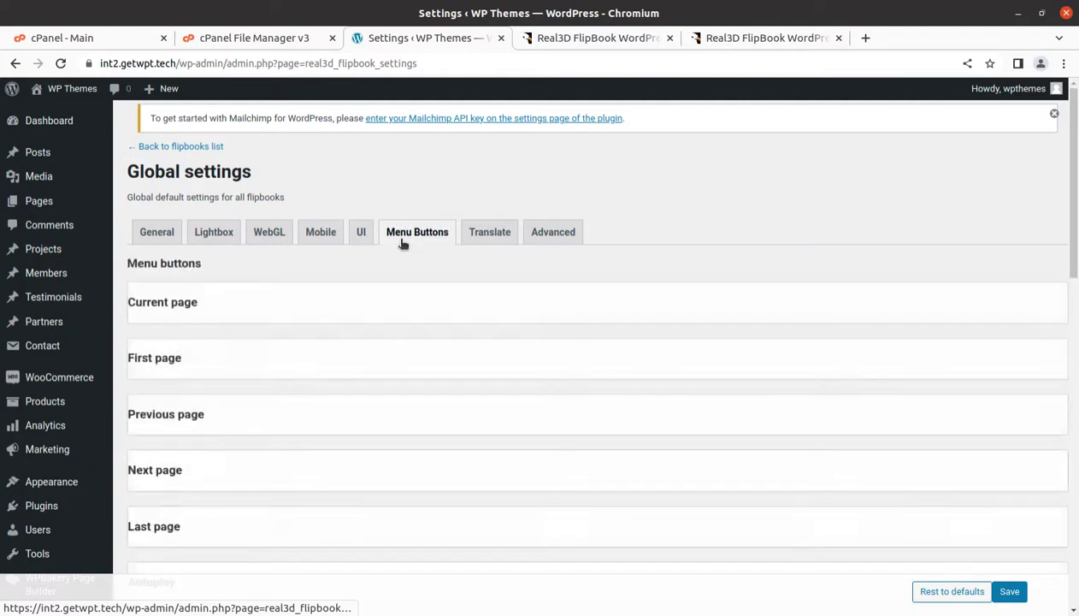
{"action": "left_click", "coordinate": [483, 236]}
{"action": "scroll", "coordinate": [404, 303], "scroll_direction": "down", "scroll_amount": 2}
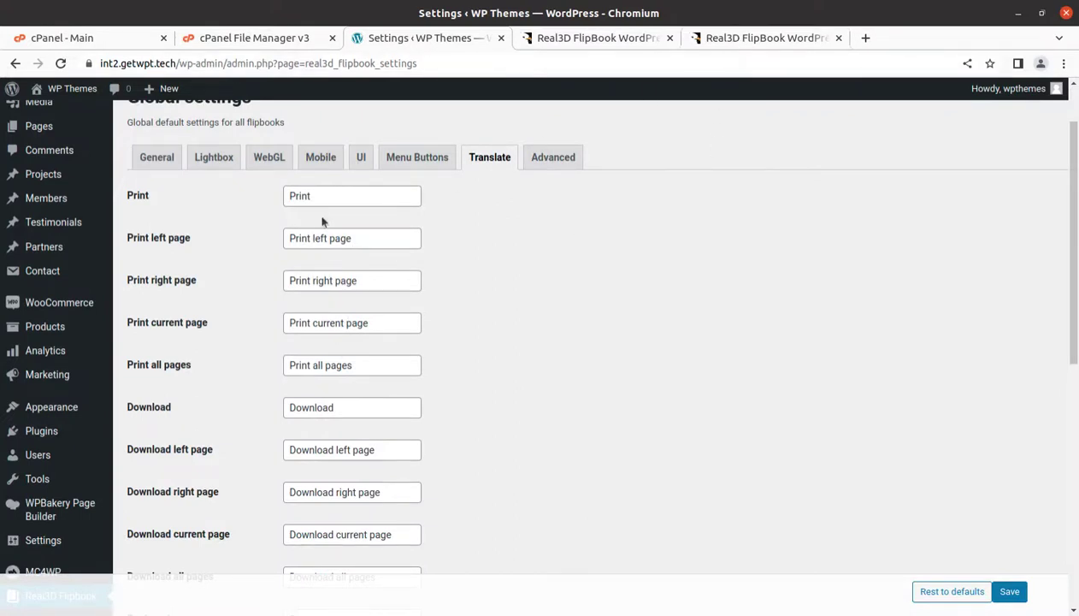
{"action": "left_click", "coordinate": [725, 39]}
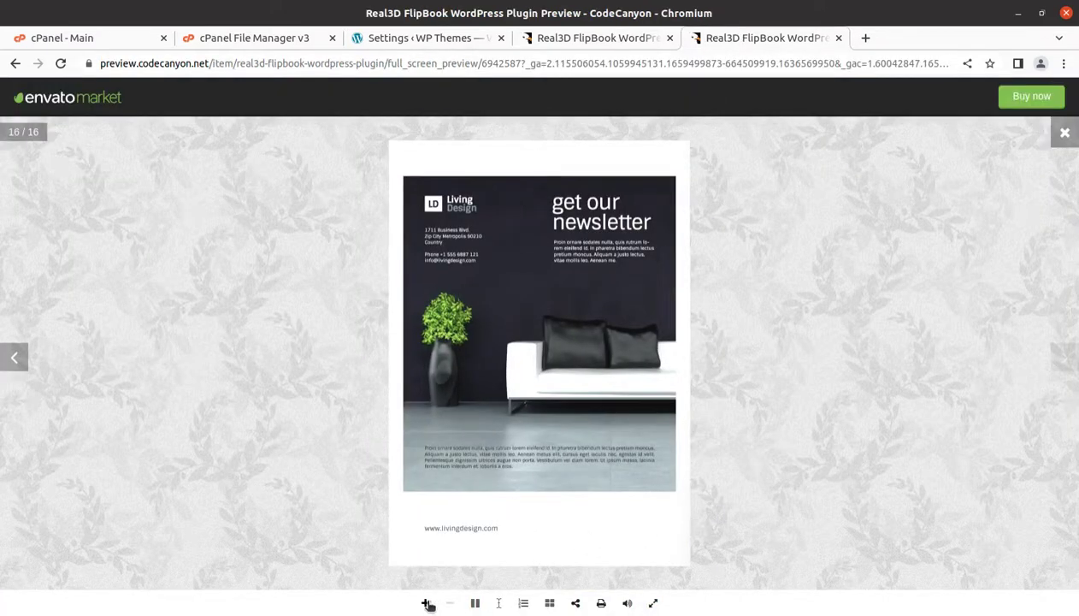
{"action": "left_click", "coordinate": [555, 43]}
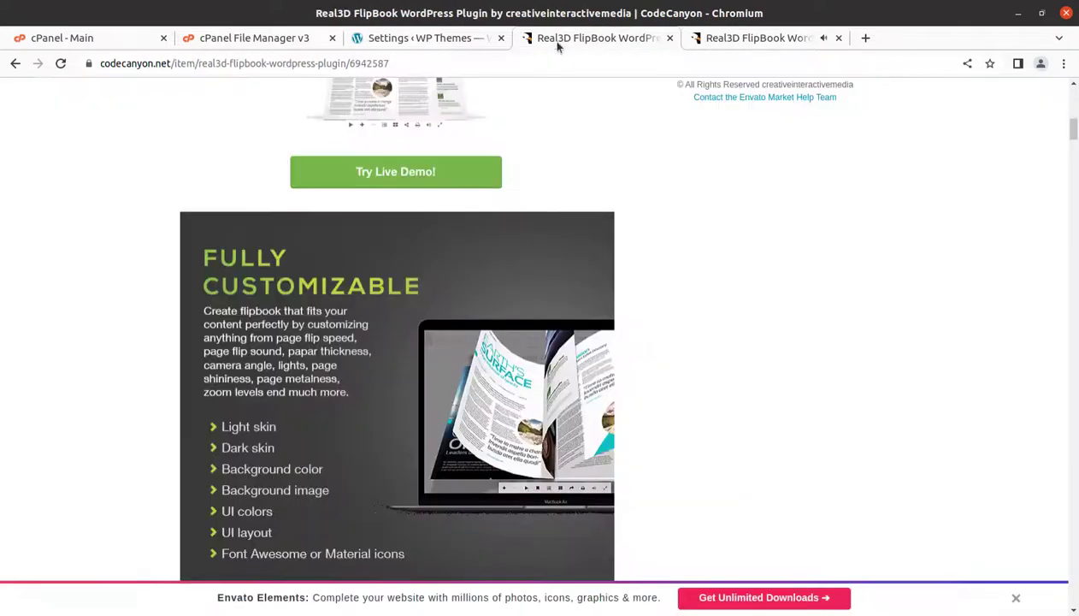
{"action": "left_click", "coordinate": [420, 44]}
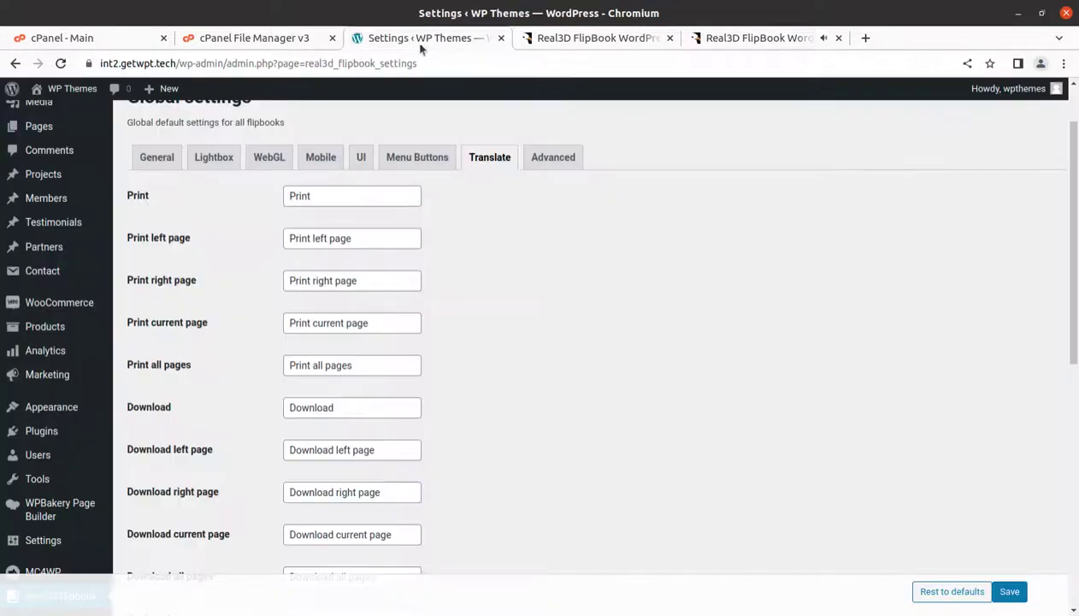
Step: Review the Advanced tab, leaving the Manage flipbooks role unchanged
{"action": "left_click", "coordinate": [566, 161]}
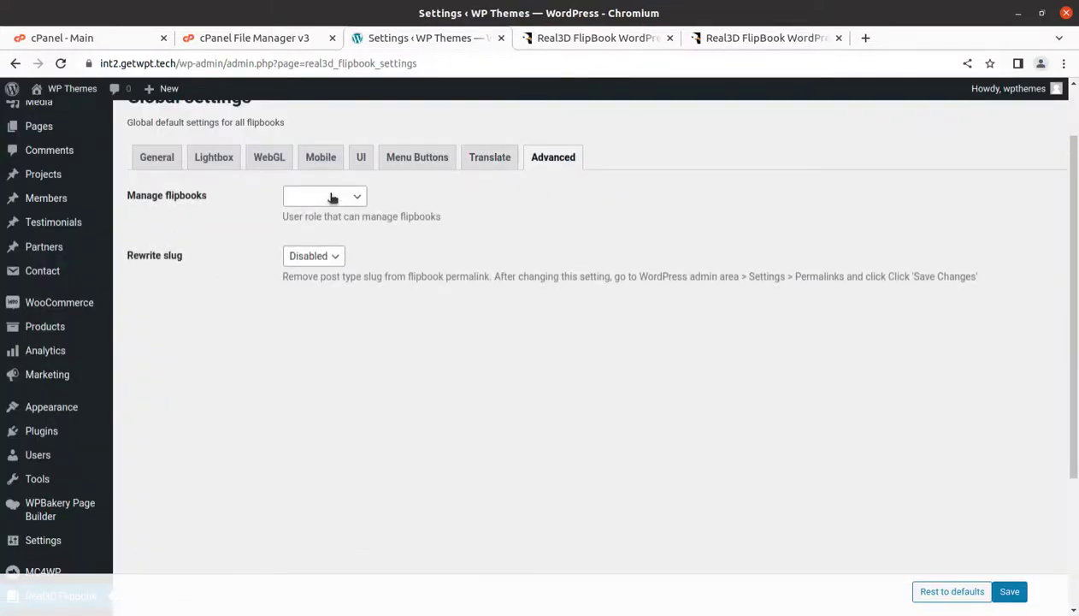
{"action": "left_click", "coordinate": [332, 198]}
{"action": "left_click", "coordinate": [373, 365]}
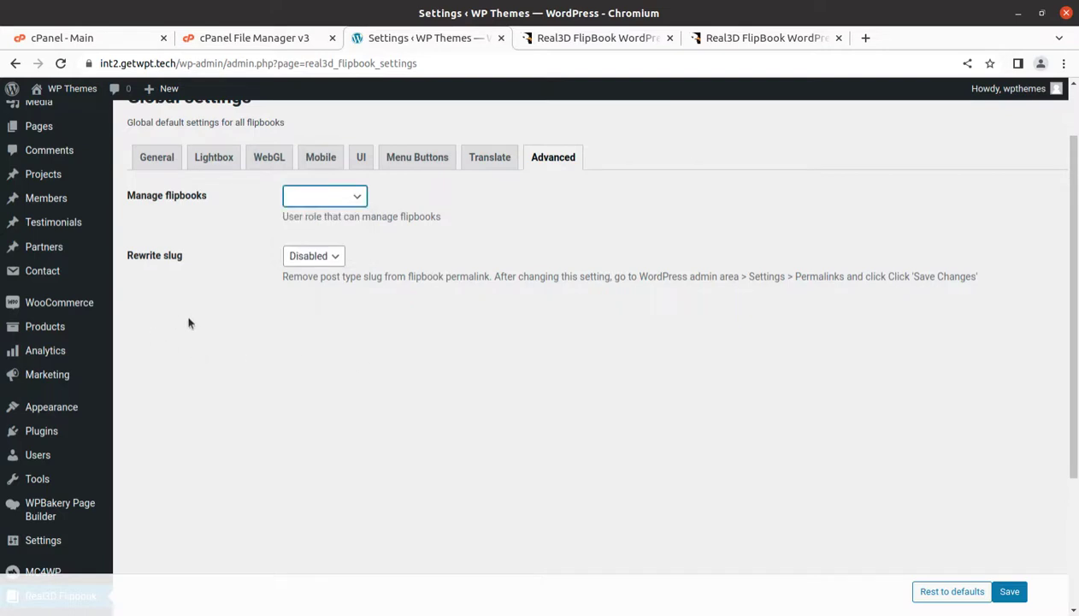
{"action": "scroll", "coordinate": [348, 504], "scroll_direction": "up", "scroll_amount": 2}
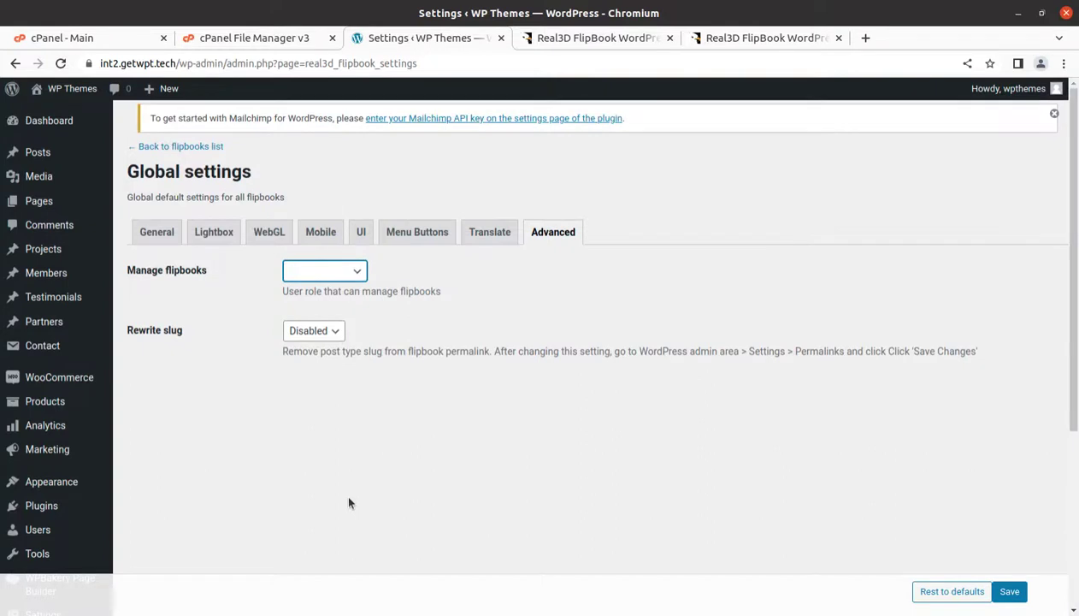
{"action": "scroll", "coordinate": [349, 503], "scroll_direction": "down", "scroll_amount": 2}
{"action": "scroll", "coordinate": [349, 503], "scroll_direction": "down", "scroll_amount": 3}
{"action": "scroll", "coordinate": [349, 504], "scroll_direction": "down", "scroll_amount": 2}
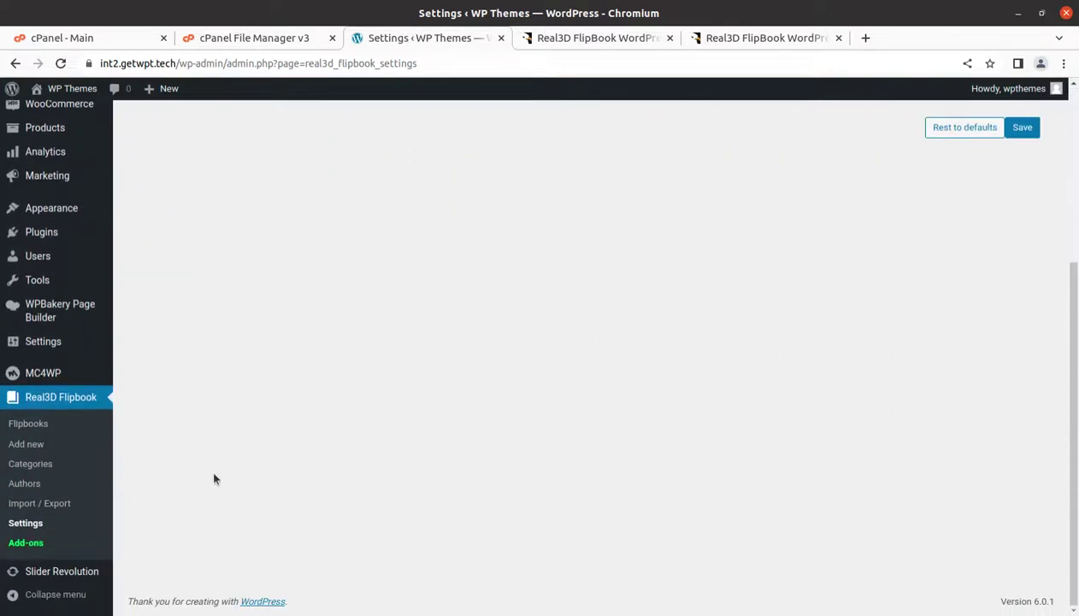
Step: Add a new flipbook and title it 'WPT'
{"action": "left_click", "coordinate": [21, 451]}
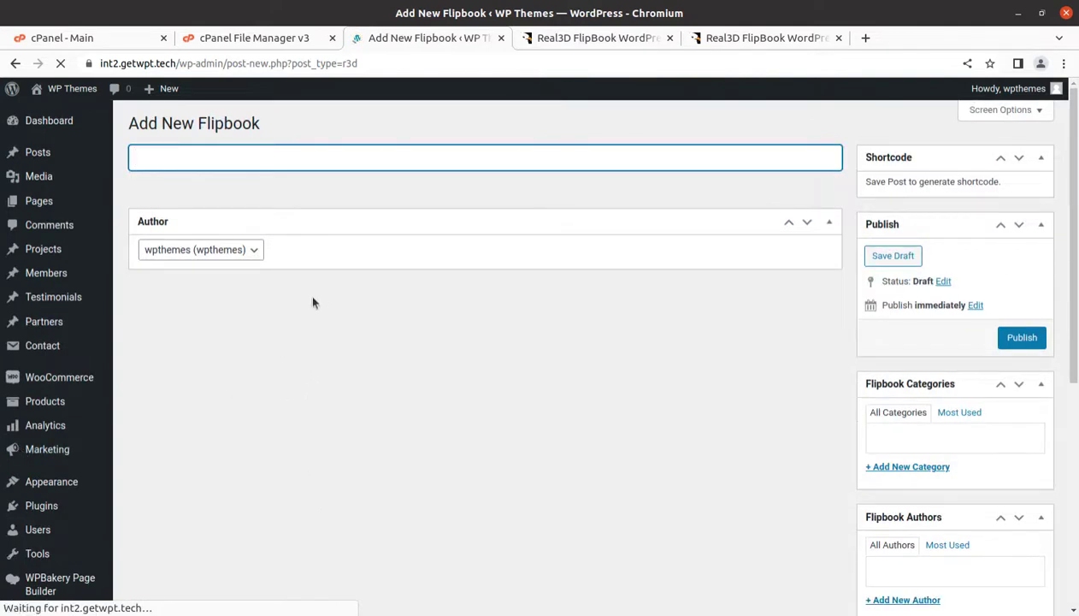
{"action": "type", "text": "W"}
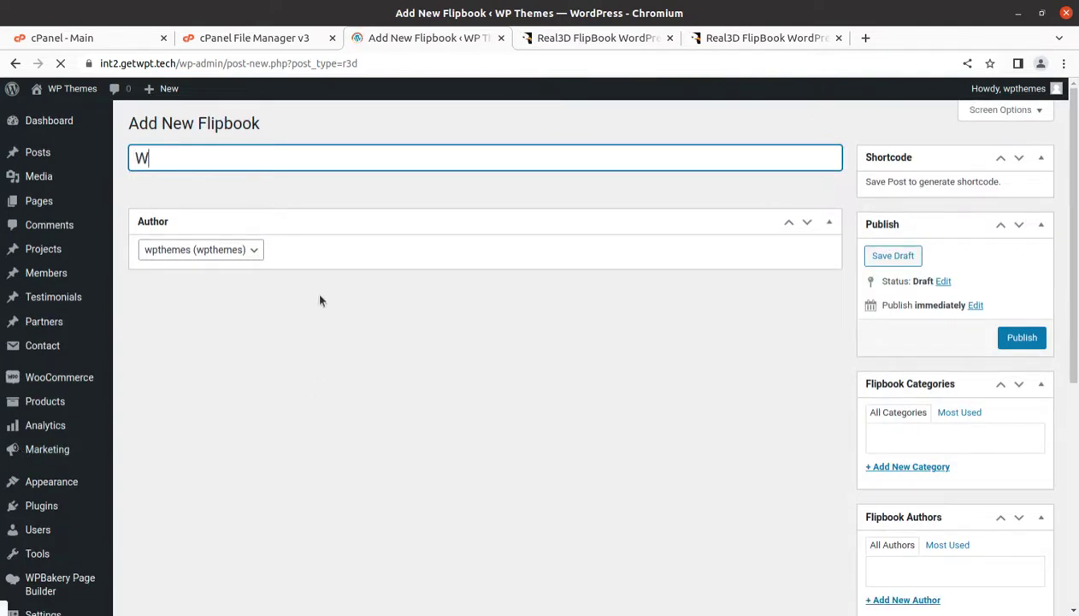
{"action": "type", "text": "PT"}
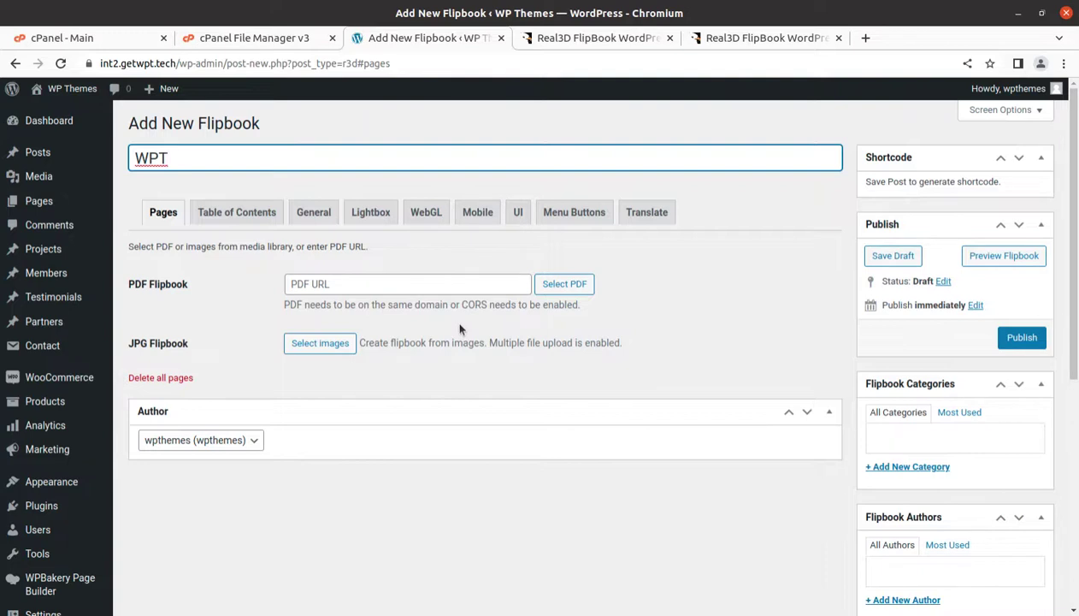
Step: Select nine Media Library images, demo2 first and the bakery image last, and send them to the flipbook
{"action": "left_click", "coordinate": [332, 353]}
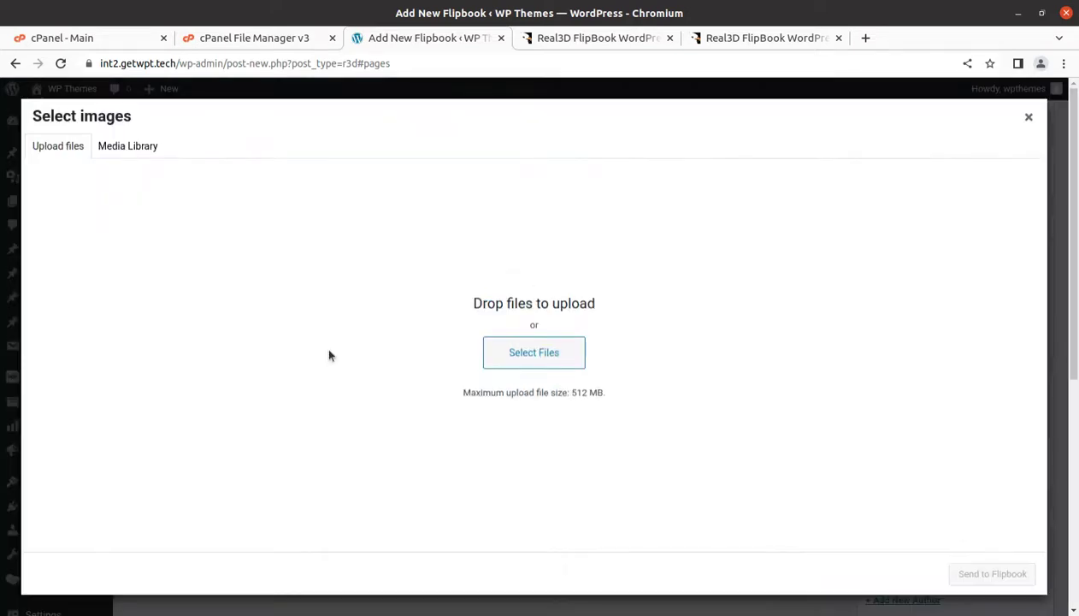
{"action": "left_click", "coordinate": [112, 152]}
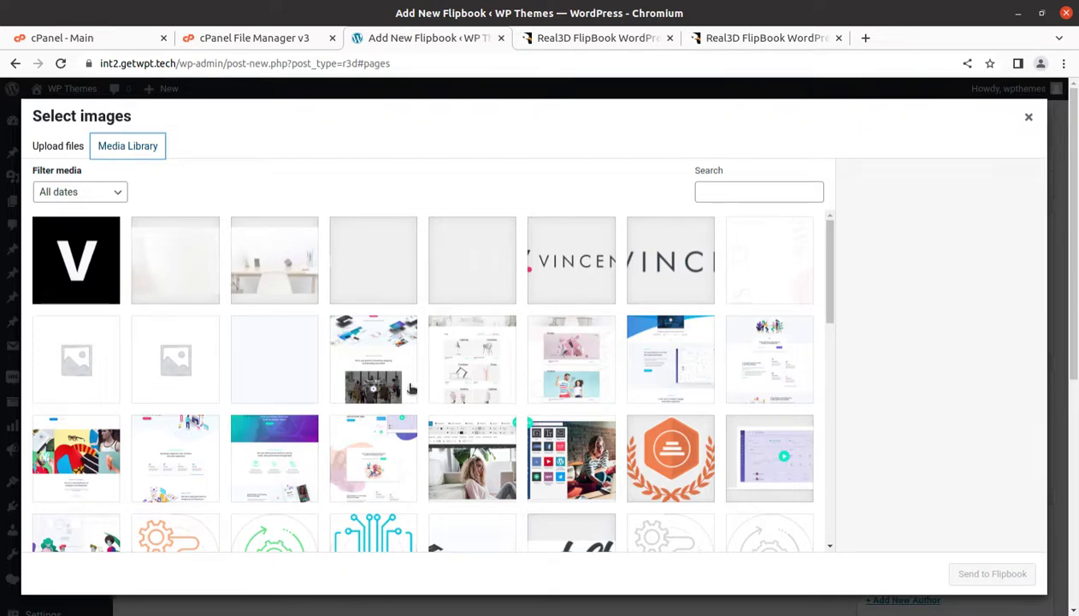
{"action": "left_click", "coordinate": [381, 370]}
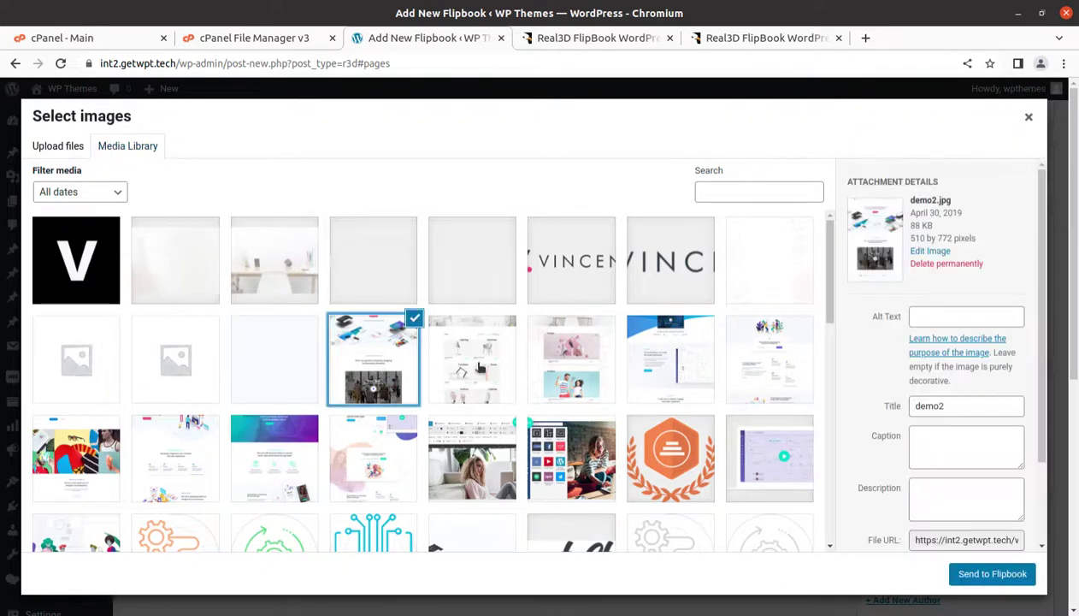
{"action": "left_click", "coordinate": [472, 364]}
{"action": "left_click", "coordinate": [560, 382]}
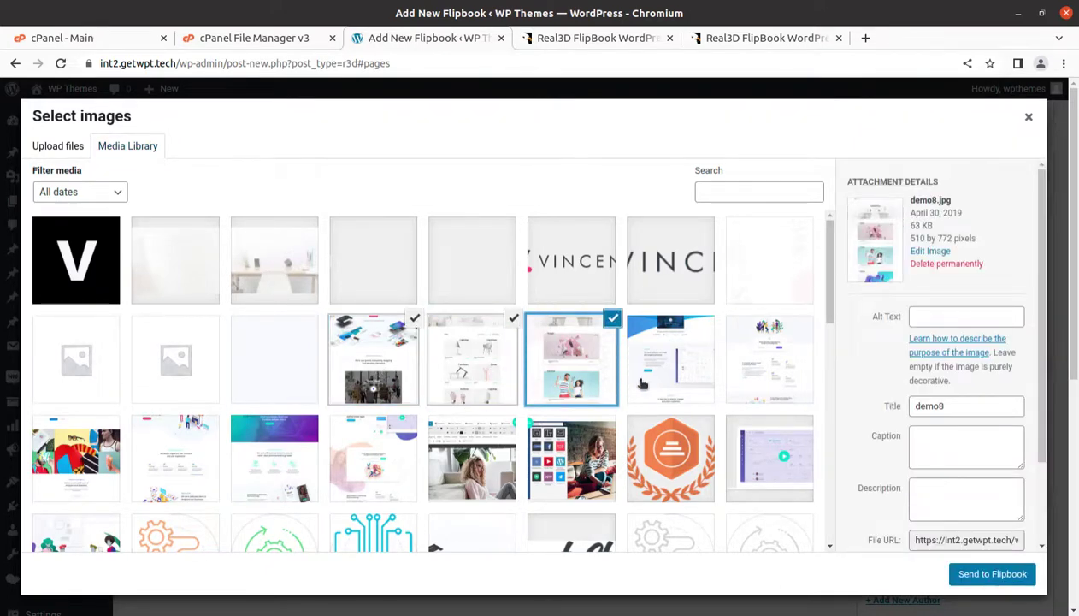
{"action": "left_click", "coordinate": [634, 378]}
{"action": "left_click", "coordinate": [744, 371]}
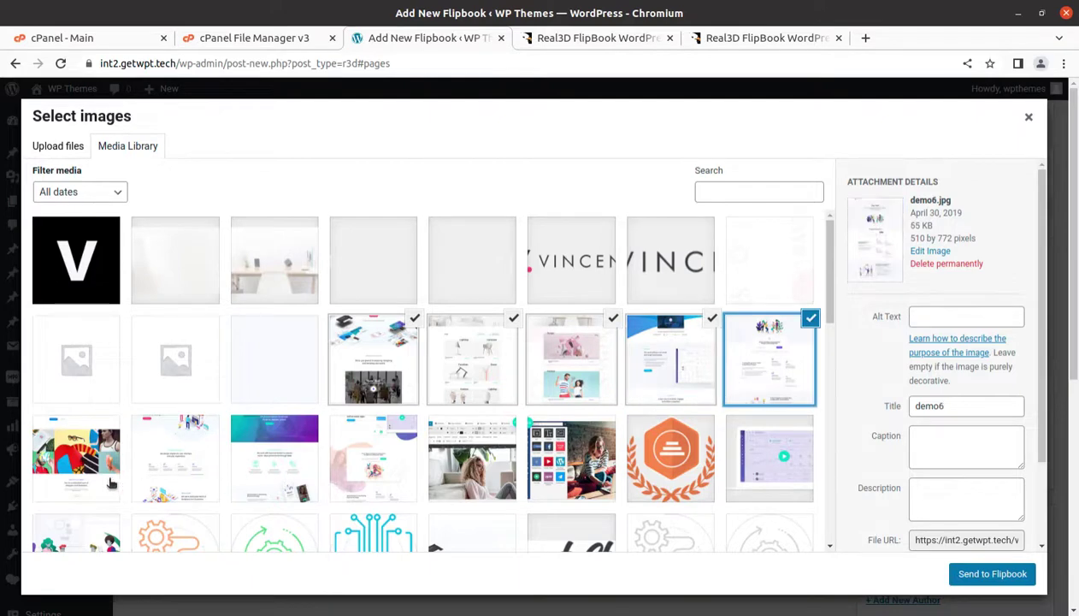
{"action": "left_click", "coordinate": [184, 477]}
{"action": "left_click", "coordinate": [257, 483]}
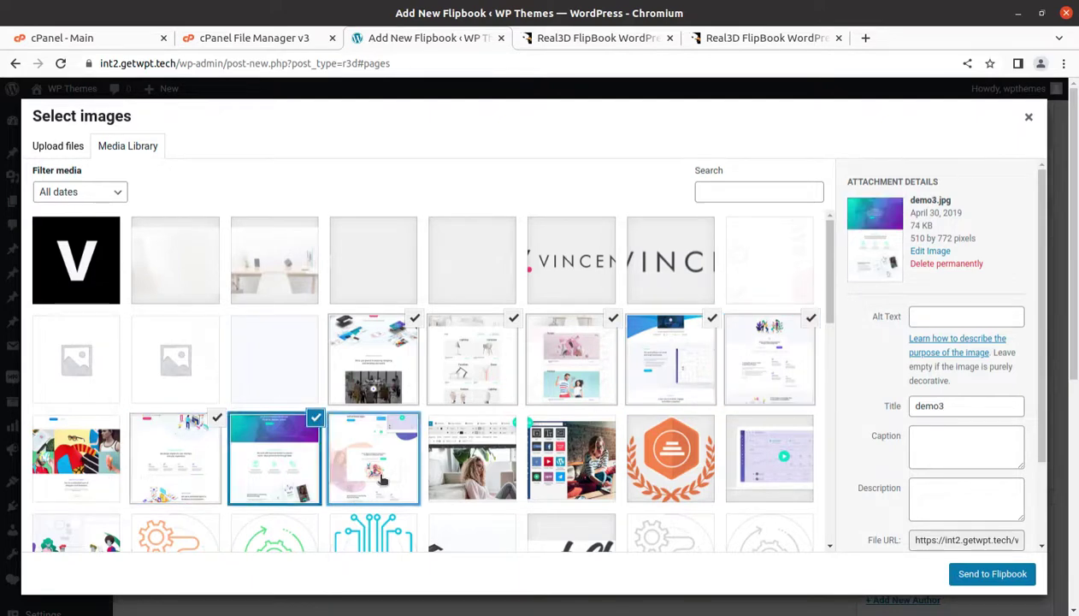
{"action": "left_click", "coordinate": [373, 466]}
{"action": "left_click", "coordinate": [572, 472]}
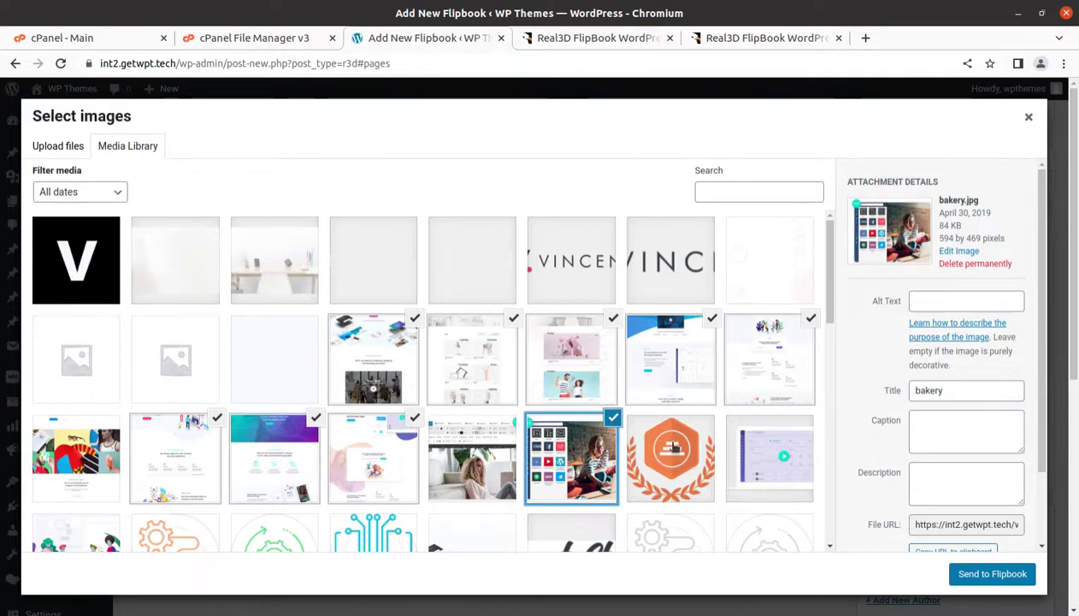
{"action": "left_click", "coordinate": [979, 576]}
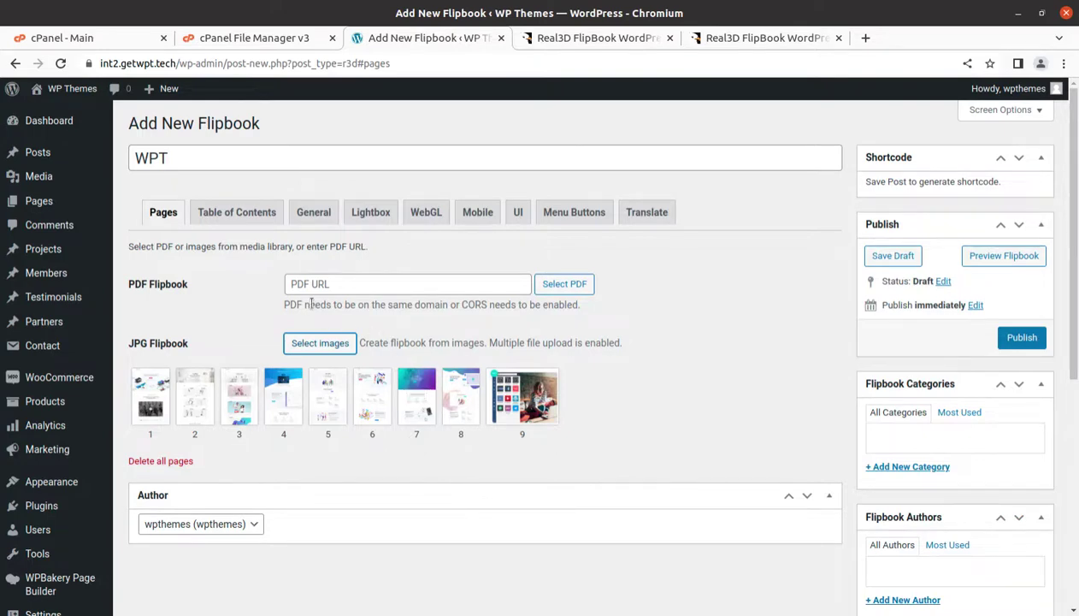
Step: Publish the WPT flipbook
{"action": "left_click", "coordinate": [1029, 338]}
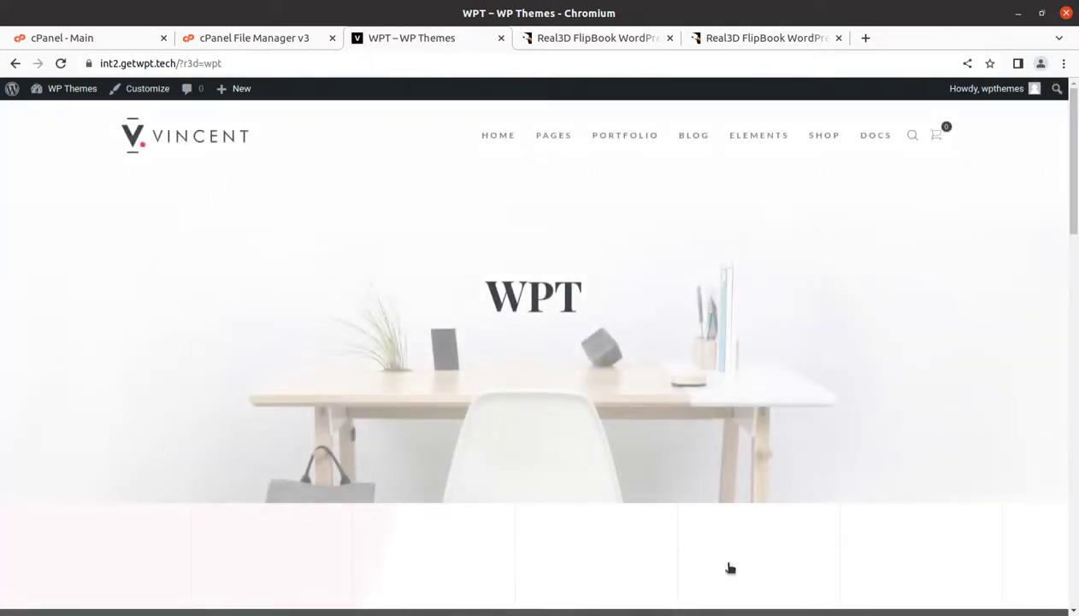
Step: Page forward through the WPT flipbook's image spreads on the live page
{"action": "scroll", "coordinate": [571, 443], "scroll_direction": "down", "scroll_amount": 2}
{"action": "scroll", "coordinate": [571, 447], "scroll_direction": "down", "scroll_amount": 2}
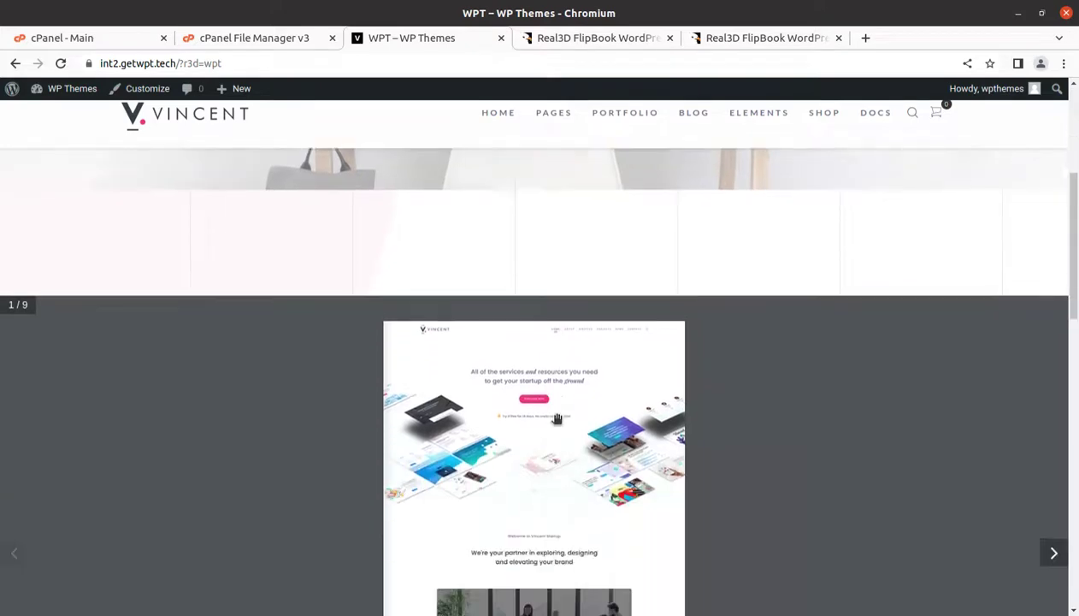
{"action": "scroll", "coordinate": [549, 469], "scroll_direction": "down", "scroll_amount": 2}
{"action": "left_click", "coordinate": [1055, 384]}
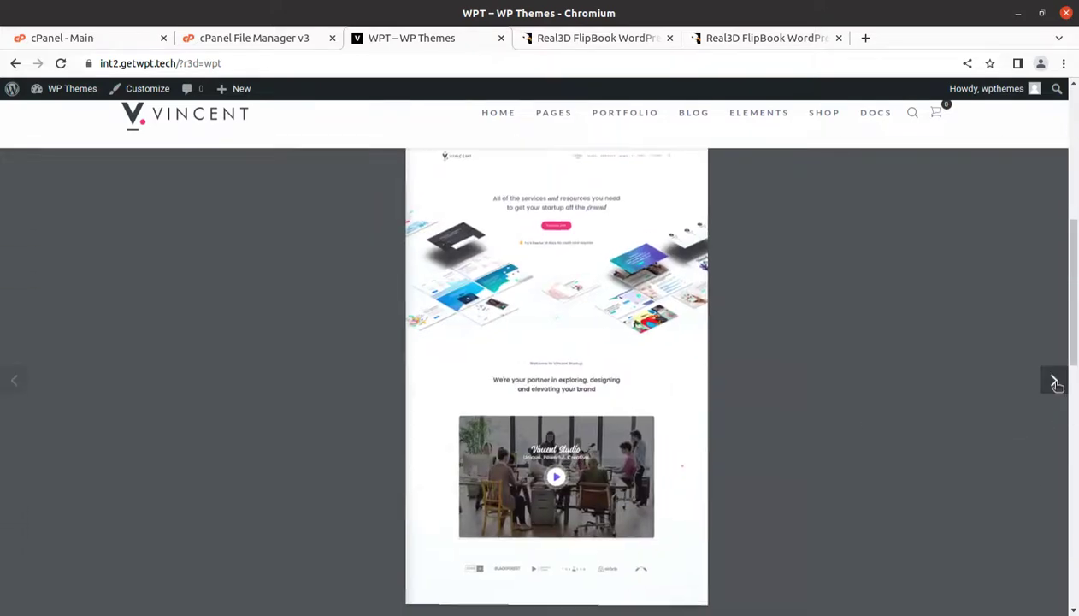
{"action": "scroll", "coordinate": [1054, 383], "scroll_direction": "up", "scroll_amount": 1}
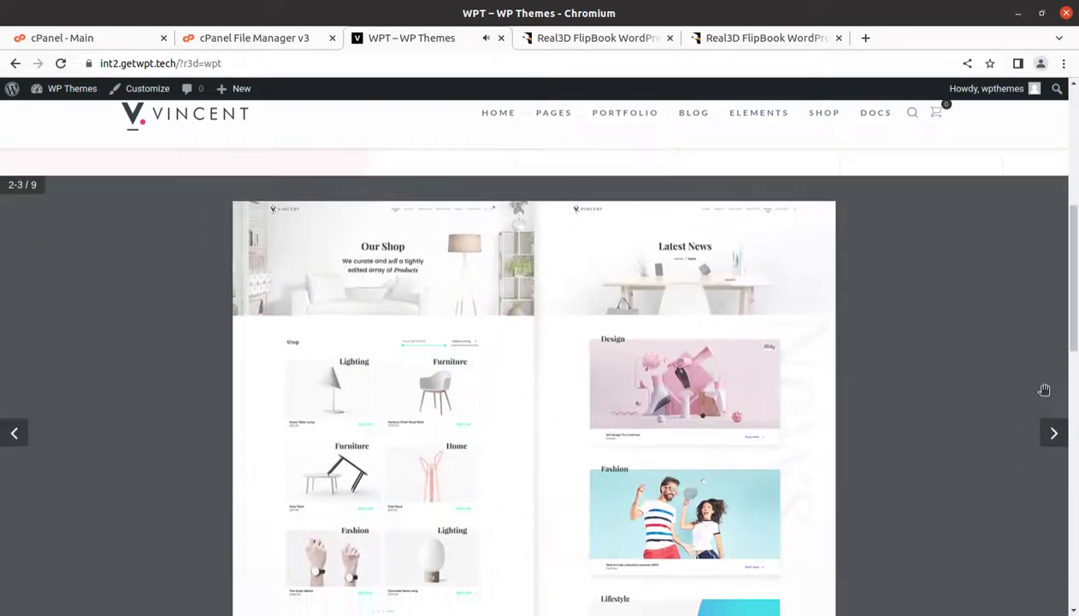
{"action": "left_click", "coordinate": [1052, 419]}
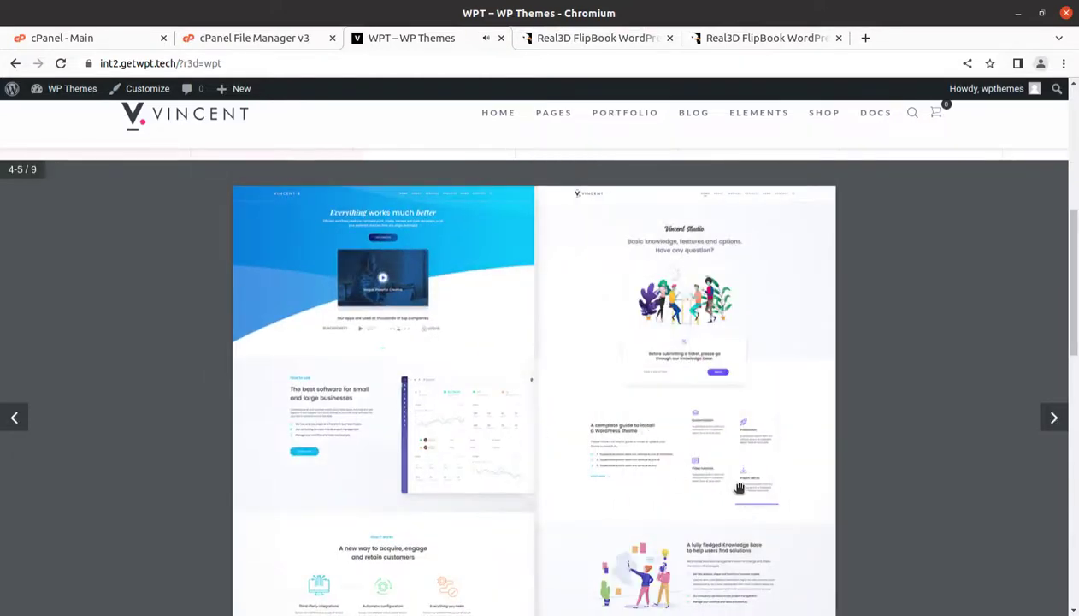
{"action": "scroll", "coordinate": [728, 481], "scroll_direction": "down", "scroll_amount": 2}
{"action": "left_click", "coordinate": [711, 466]}
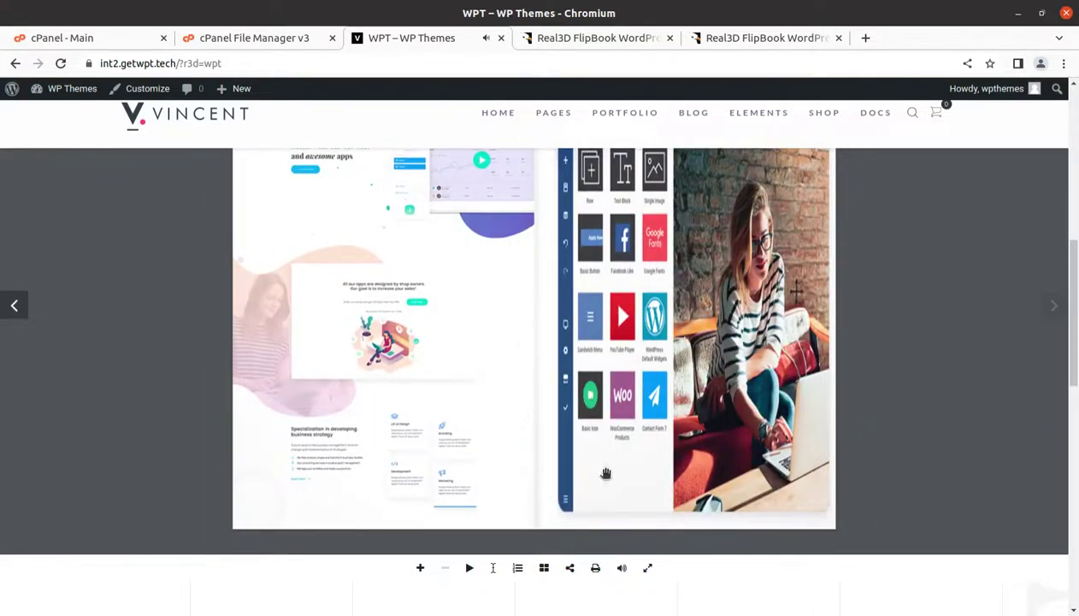
Step: Turn the flipbook back to page 1 with the whole book and toolbar in view
{"action": "left_click", "coordinate": [331, 446]}
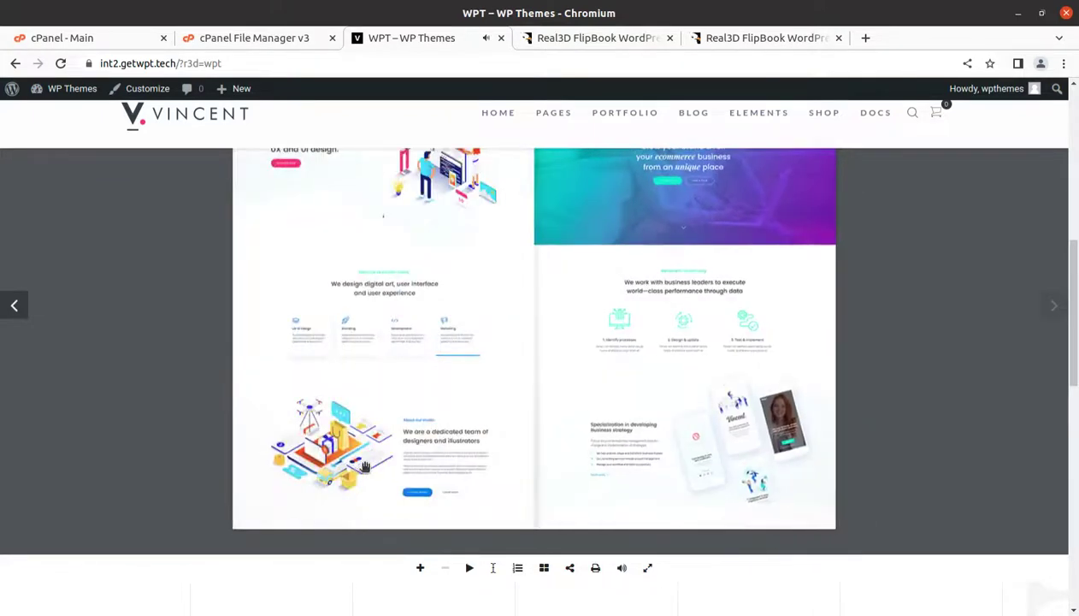
{"action": "left_click", "coordinate": [344, 473]}
{"action": "left_click", "coordinate": [344, 473]}
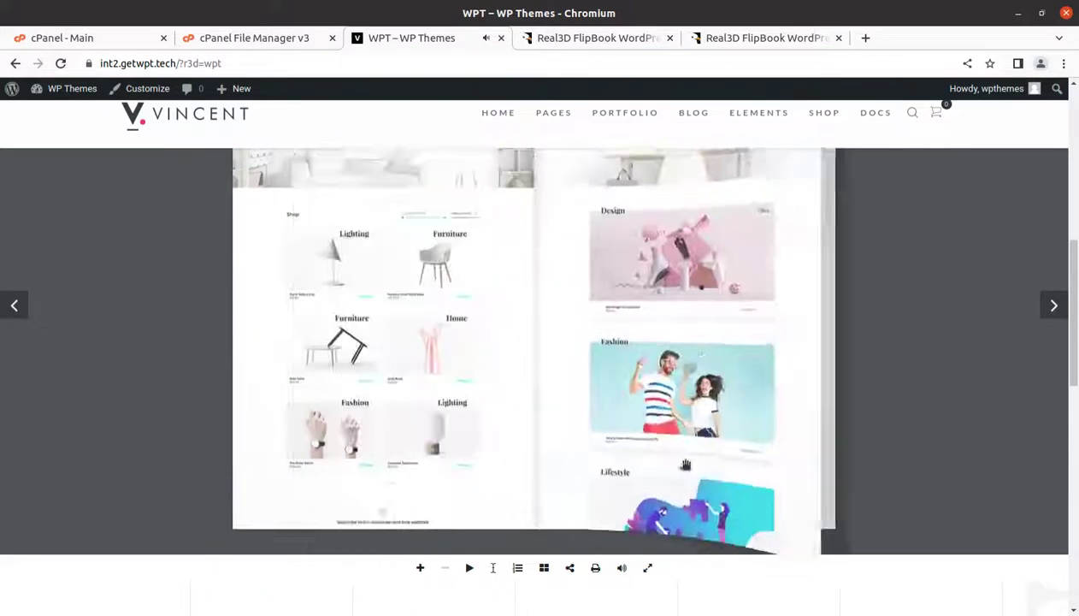
{"action": "left_click", "coordinate": [779, 439]}
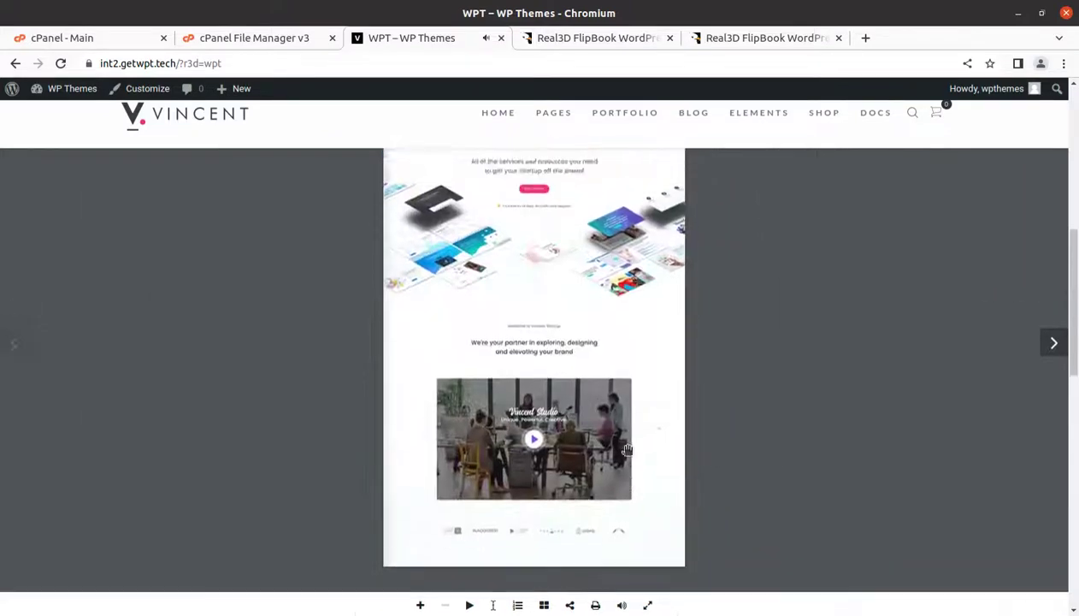
{"action": "scroll", "coordinate": [628, 449], "scroll_direction": "up", "scroll_amount": 3}
{"action": "scroll", "coordinate": [628, 450], "scroll_direction": "down", "scroll_amount": 1}
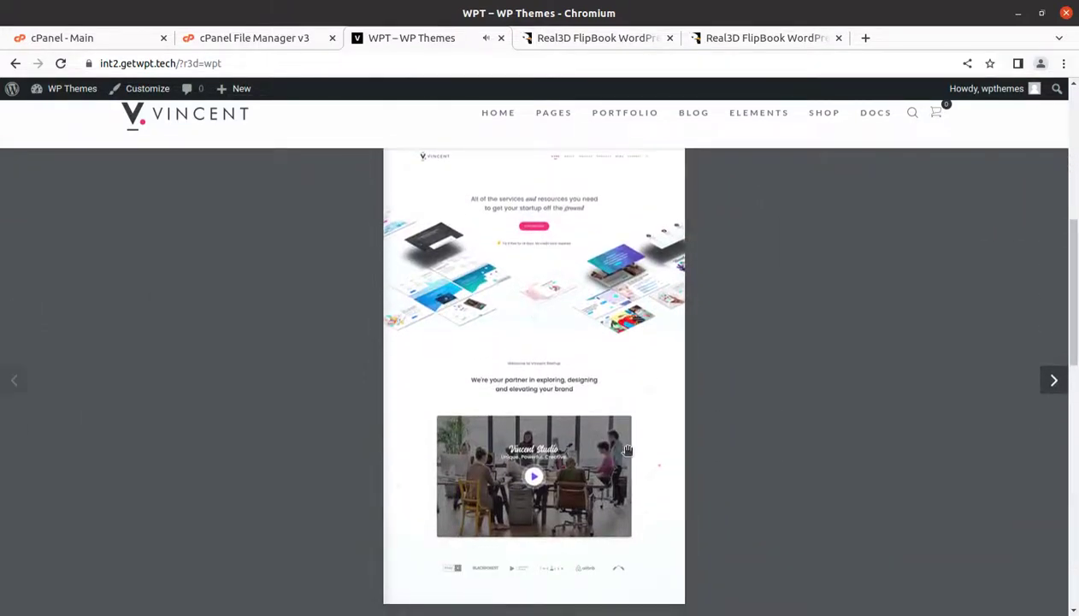
{"action": "scroll", "coordinate": [628, 450], "scroll_direction": "up", "scroll_amount": 2}
{"action": "scroll", "coordinate": [610, 450], "scroll_direction": "up", "scroll_amount": 2}
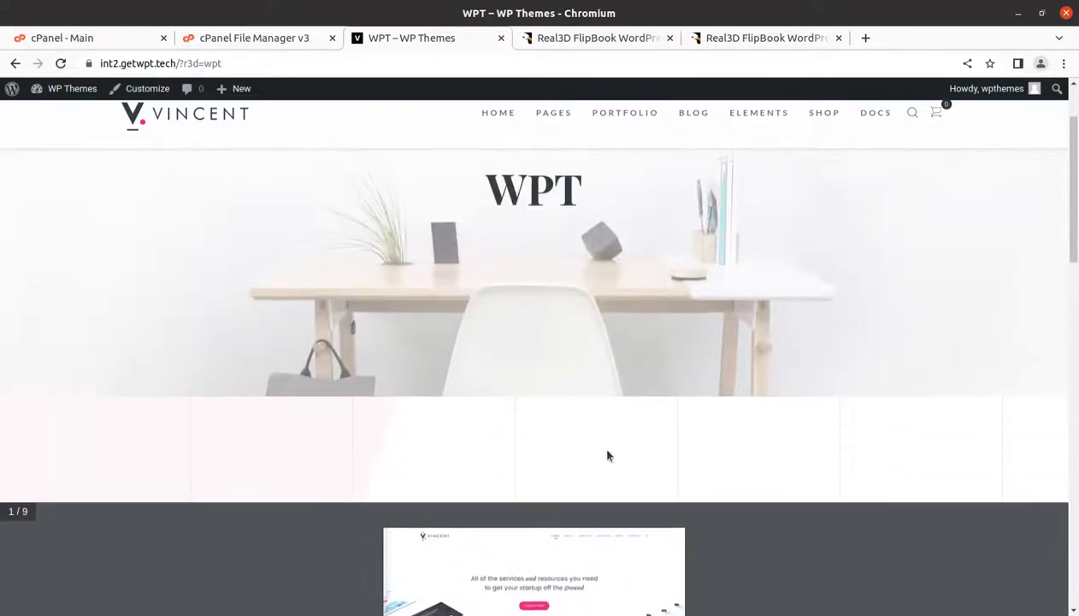
{"action": "scroll", "coordinate": [608, 459], "scroll_direction": "down", "scroll_amount": 4}
{"action": "scroll", "coordinate": [608, 459], "scroll_direction": "down", "scroll_amount": 1}
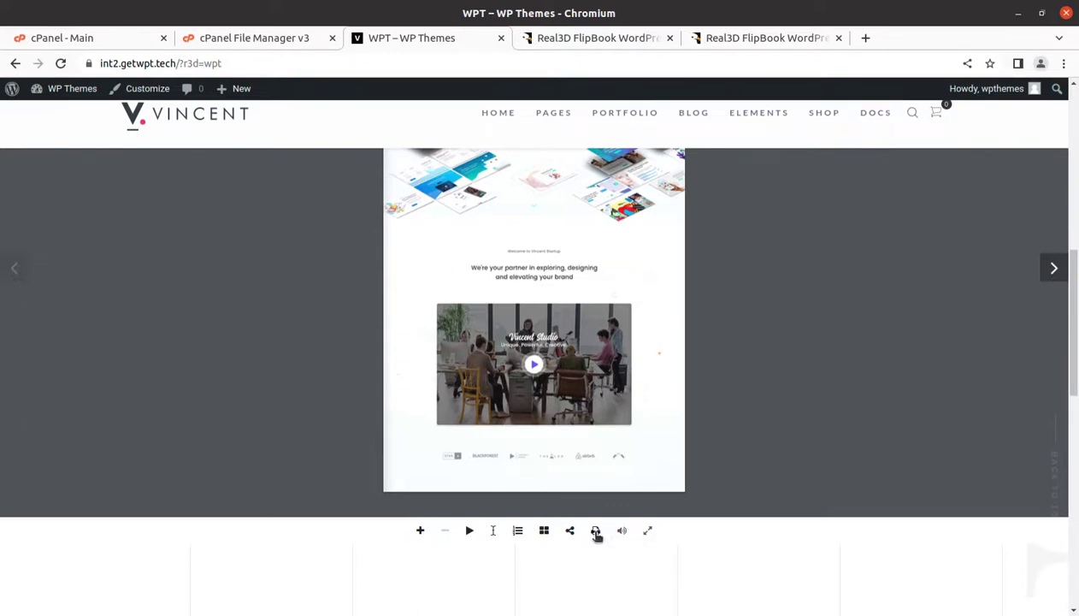
Step: Show the WPT flipbook's page thumbnails and nine-page table of contents, then start autoplay
{"action": "left_click", "coordinate": [544, 531]}
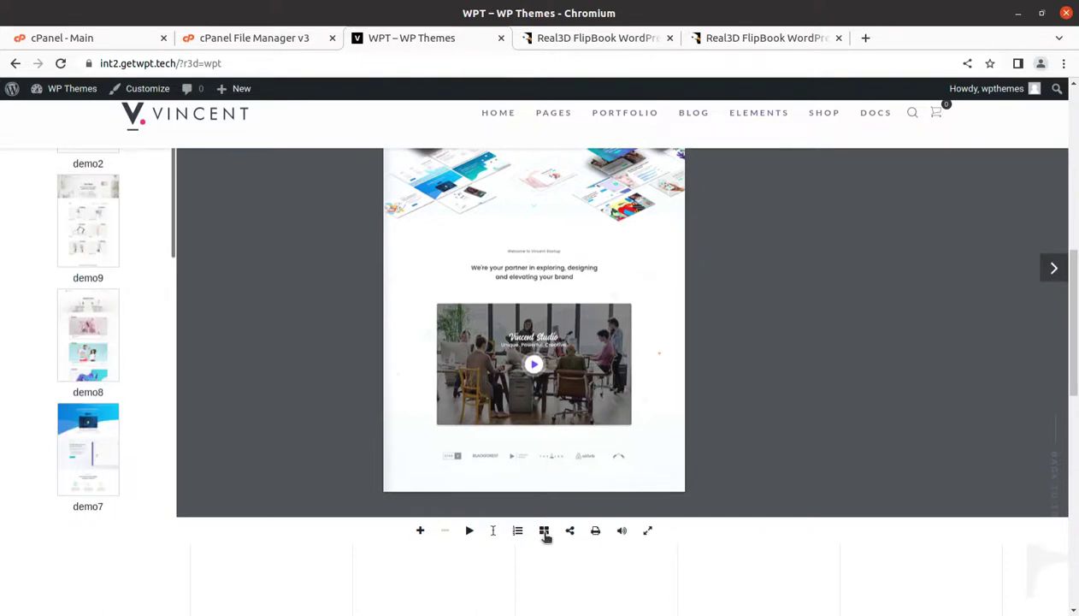
{"action": "left_click", "coordinate": [518, 532]}
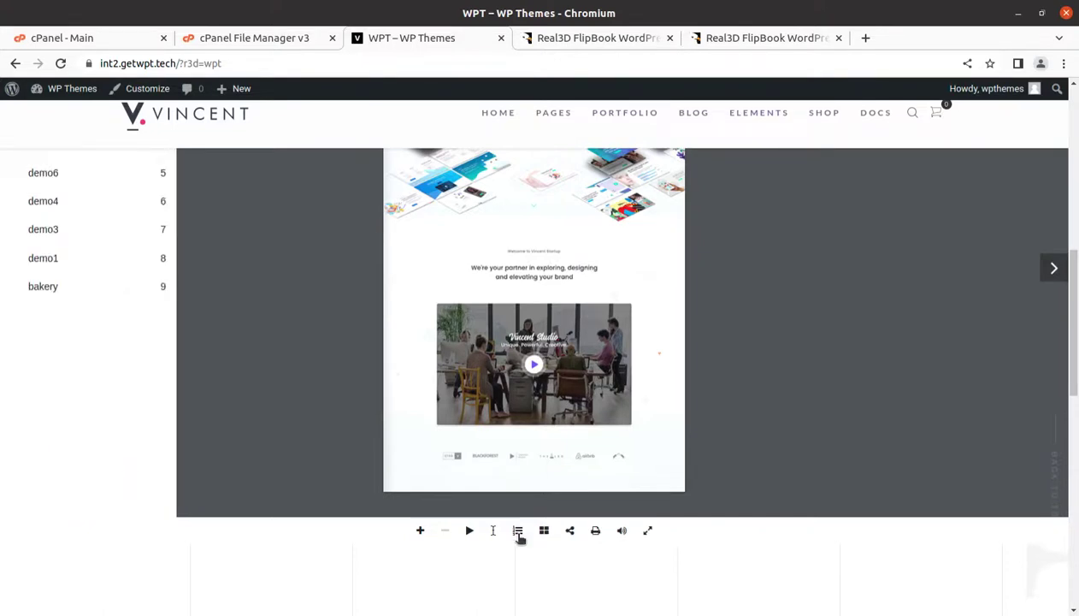
{"action": "left_click", "coordinate": [470, 531]}
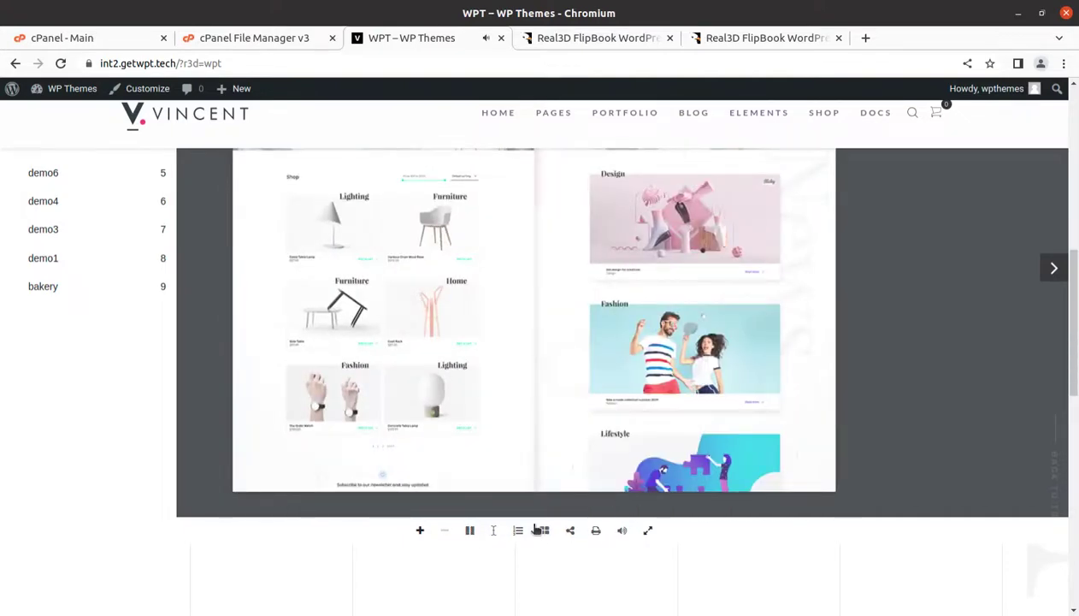
{"action": "scroll", "coordinate": [526, 529], "scroll_direction": "up", "scroll_amount": 2}
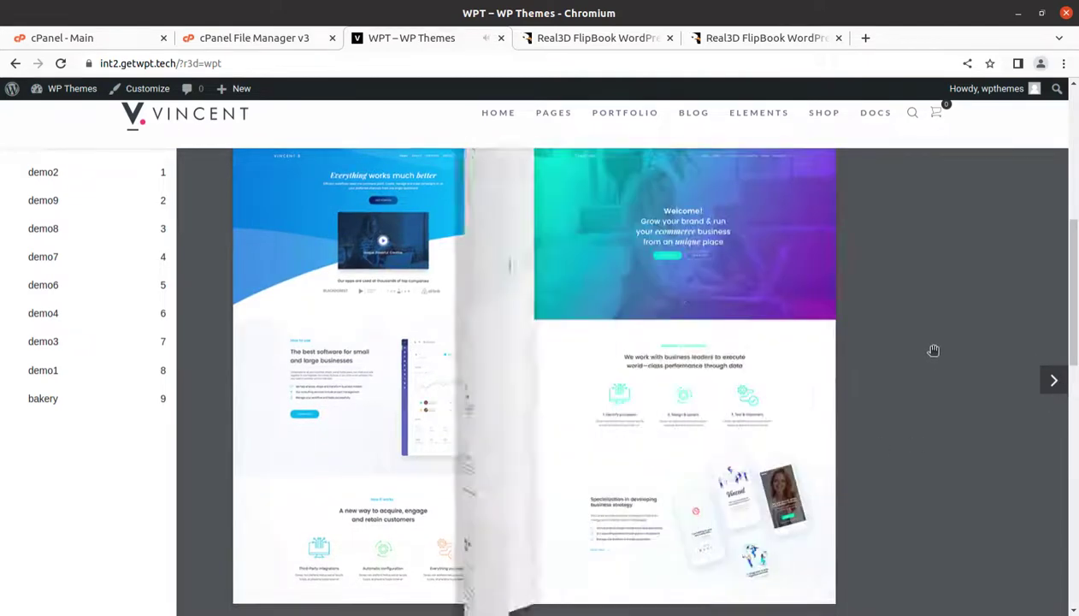
{"action": "scroll", "coordinate": [972, 427], "scroll_direction": "up", "scroll_amount": 1}
{"action": "scroll", "coordinate": [968, 417], "scroll_direction": "down", "scroll_amount": 1}
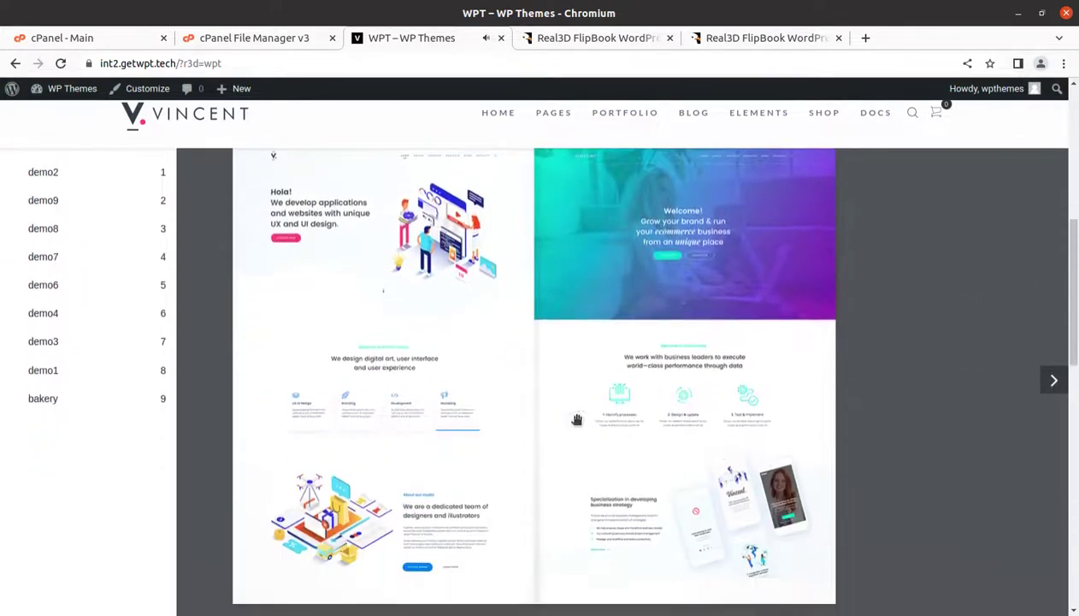
{"action": "scroll", "coordinate": [173, 275], "scroll_direction": "up", "scroll_amount": 1}
Step: Close the table of contents and flip forward through pages 4–5, 6–7 and 8–9, then back to the cover
{"action": "left_click", "coordinate": [163, 209]}
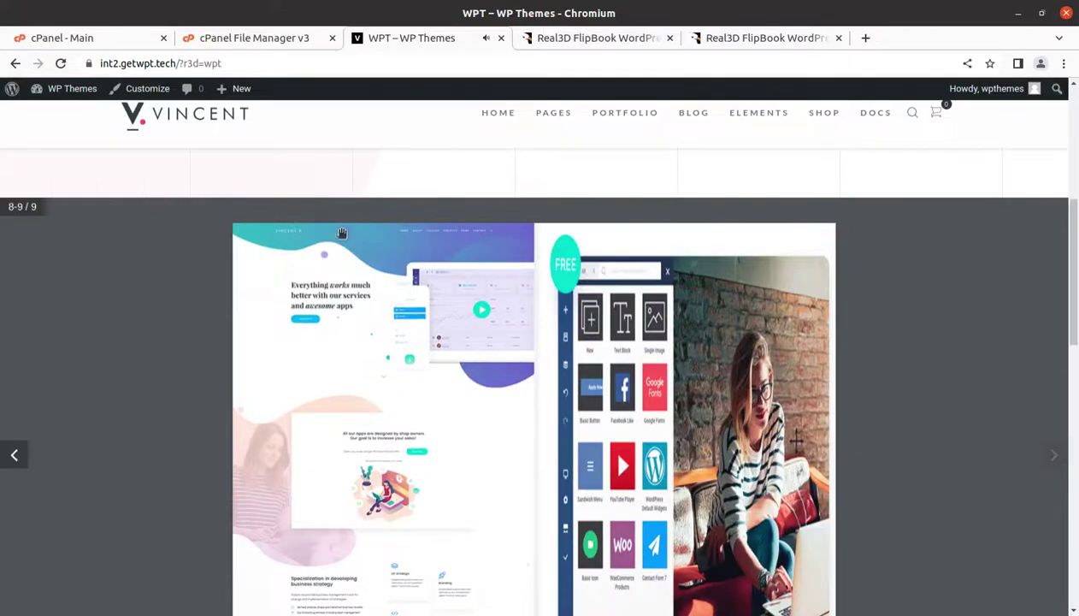
{"action": "scroll", "coordinate": [879, 394], "scroll_direction": "down", "scroll_amount": 1}
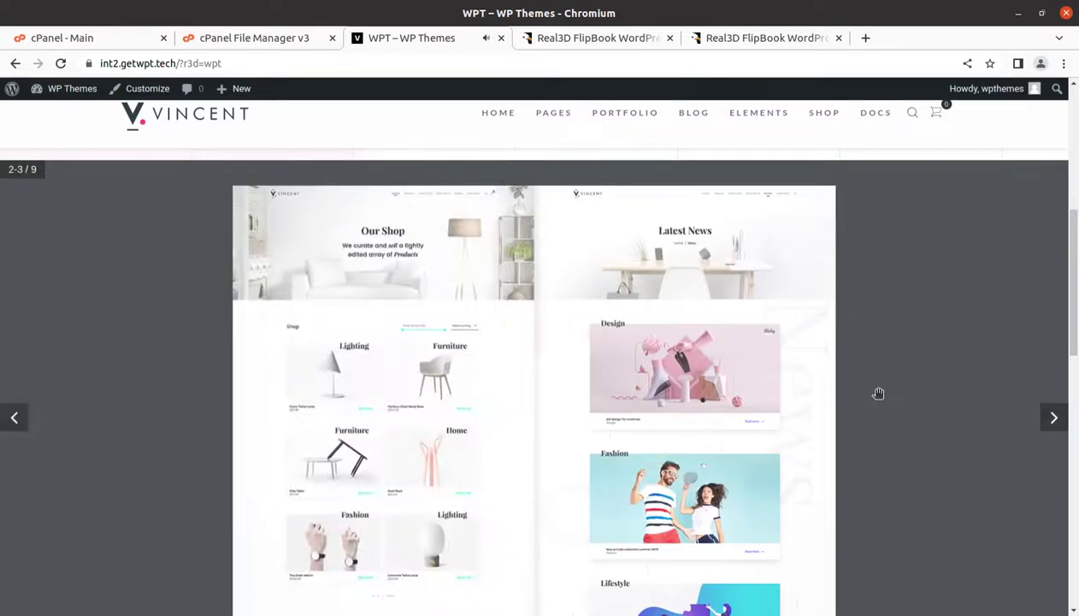
{"action": "left_click", "coordinate": [878, 393]}
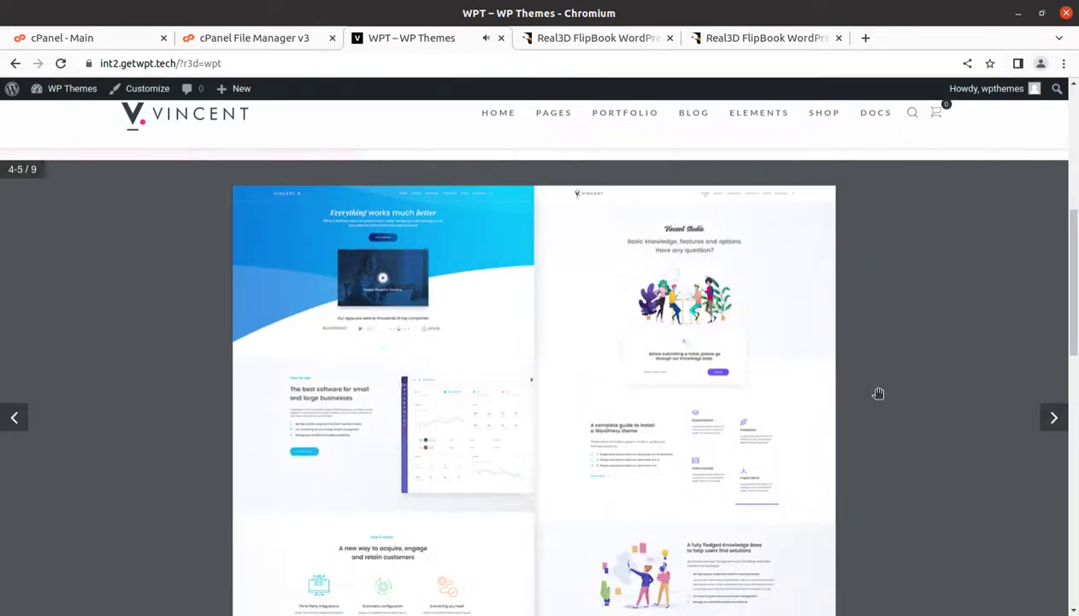
{"action": "left_click", "coordinate": [878, 393]}
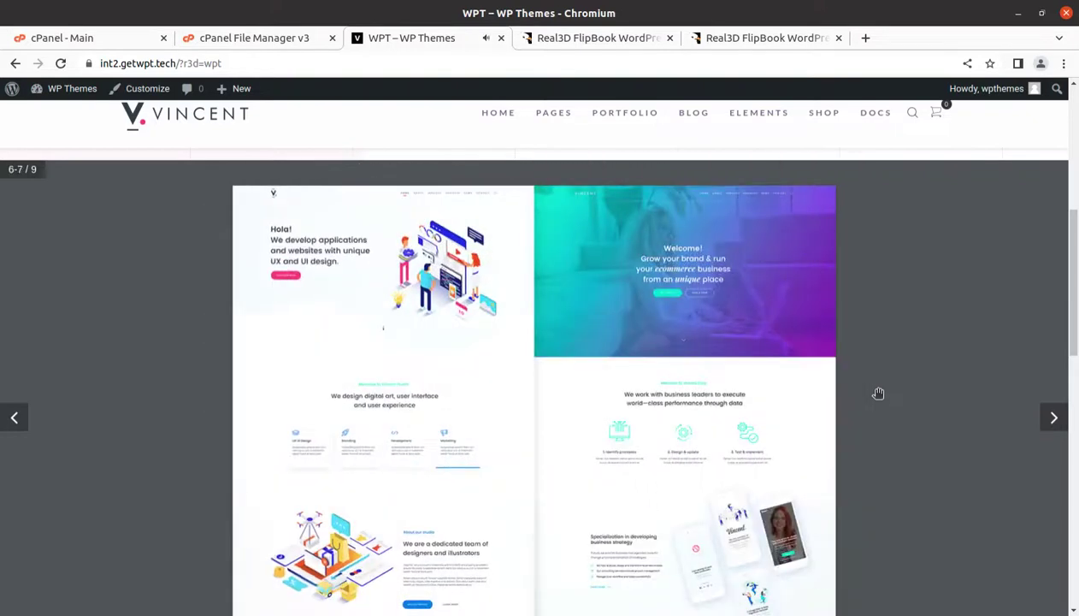
{"action": "left_click", "coordinate": [878, 394]}
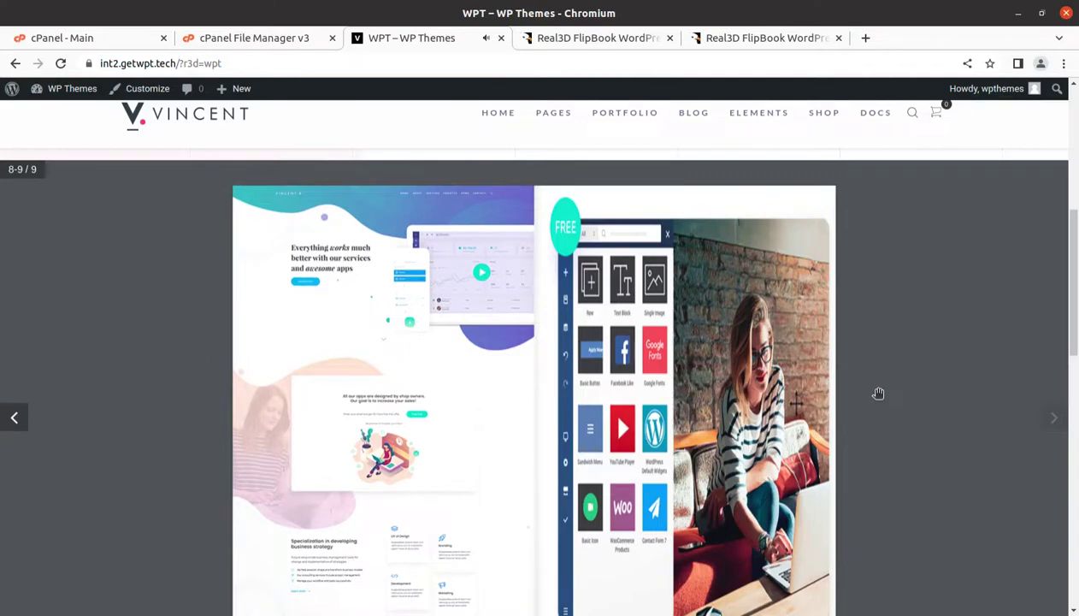
{"action": "left_click", "coordinate": [878, 393]}
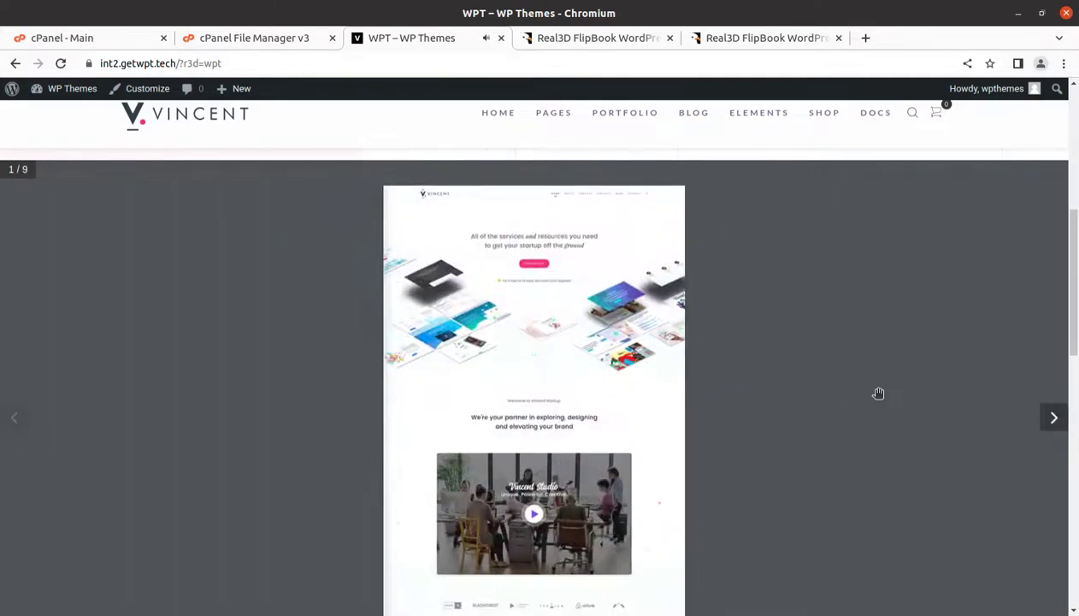
Step: Page through the WPT flipbook a second time, from pages 2–3 to the final 8–9 spread
{"action": "left_click", "coordinate": [878, 393]}
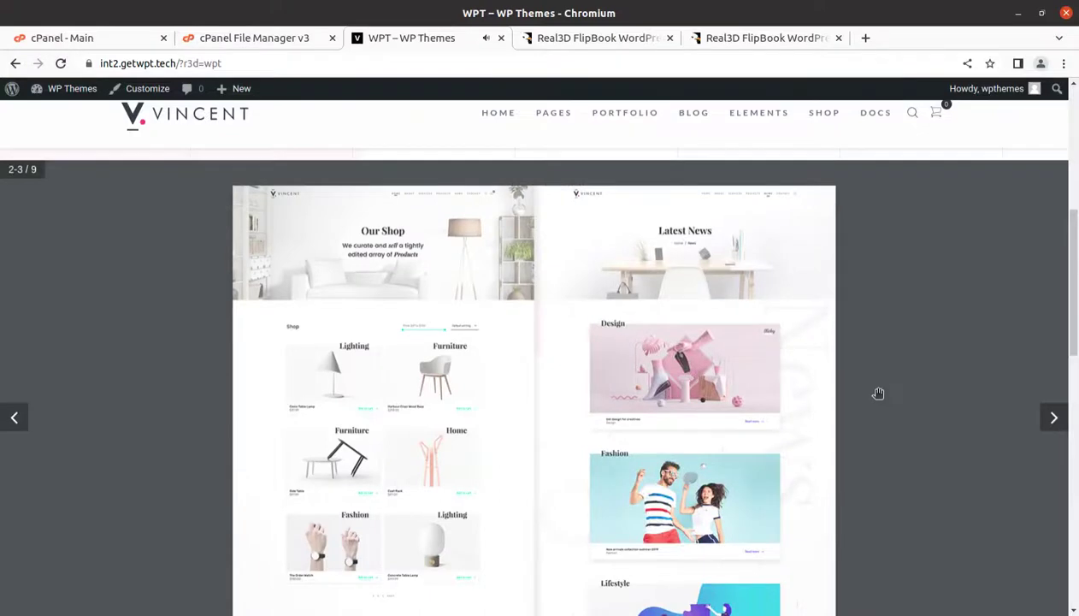
{"action": "left_click", "coordinate": [878, 393]}
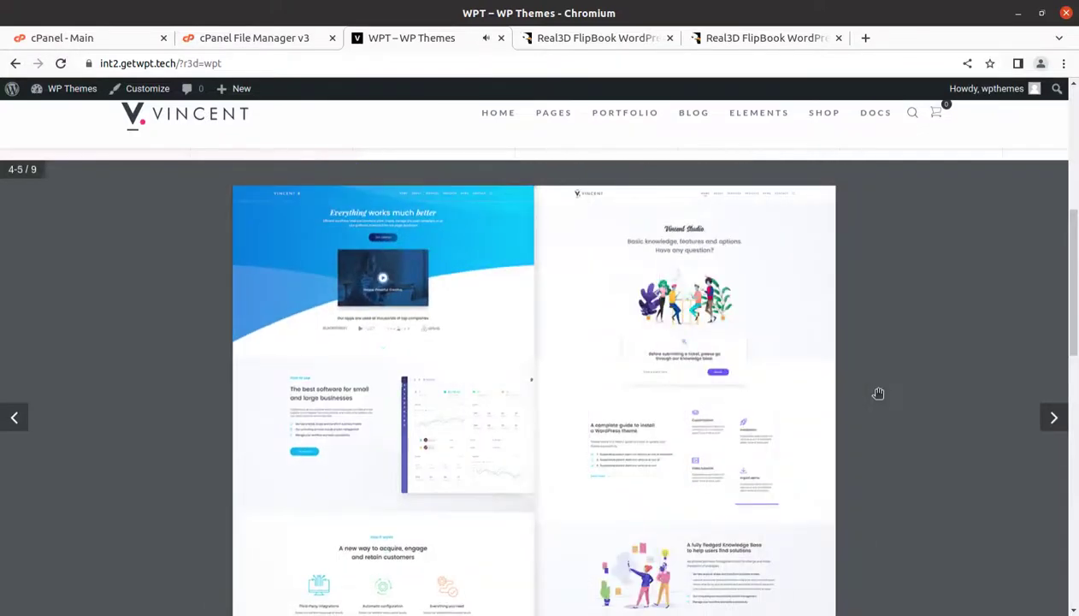
{"action": "left_click", "coordinate": [545, 372]}
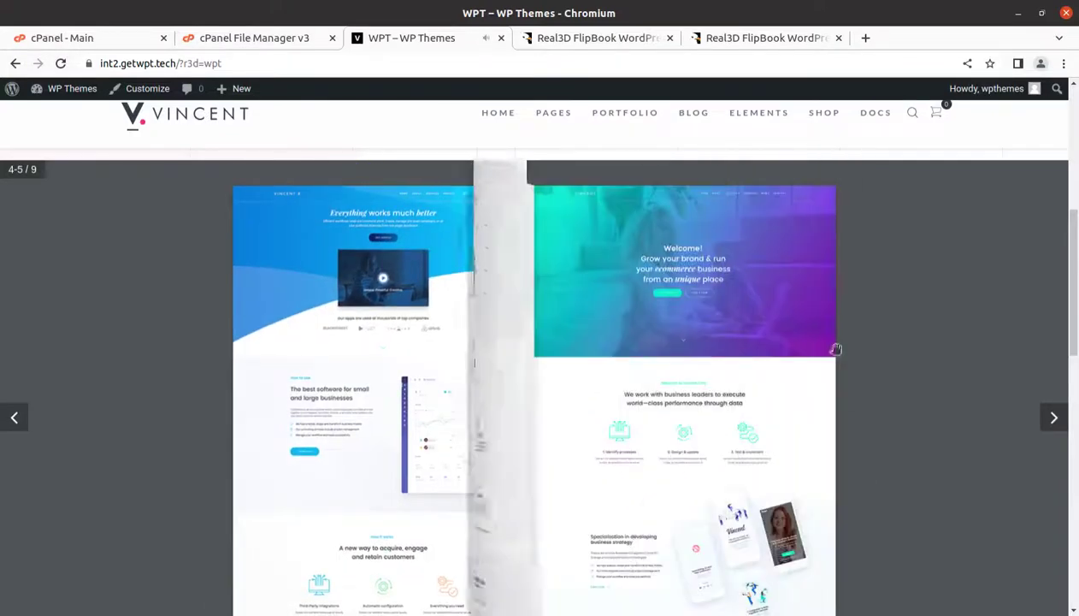
{"action": "left_click", "coordinate": [615, 559]}
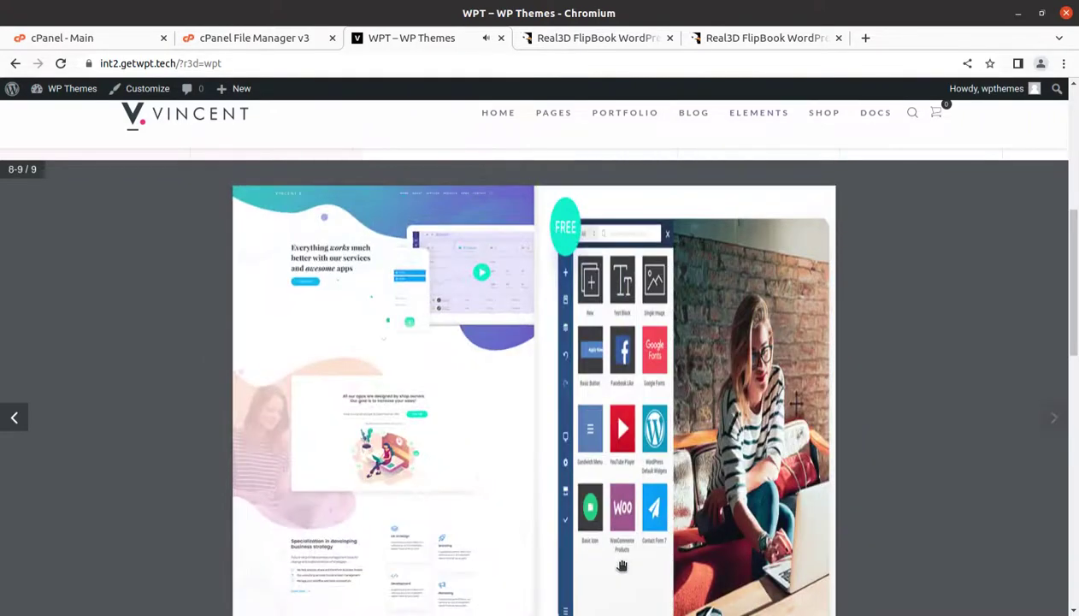
{"action": "left_click", "coordinate": [622, 565]}
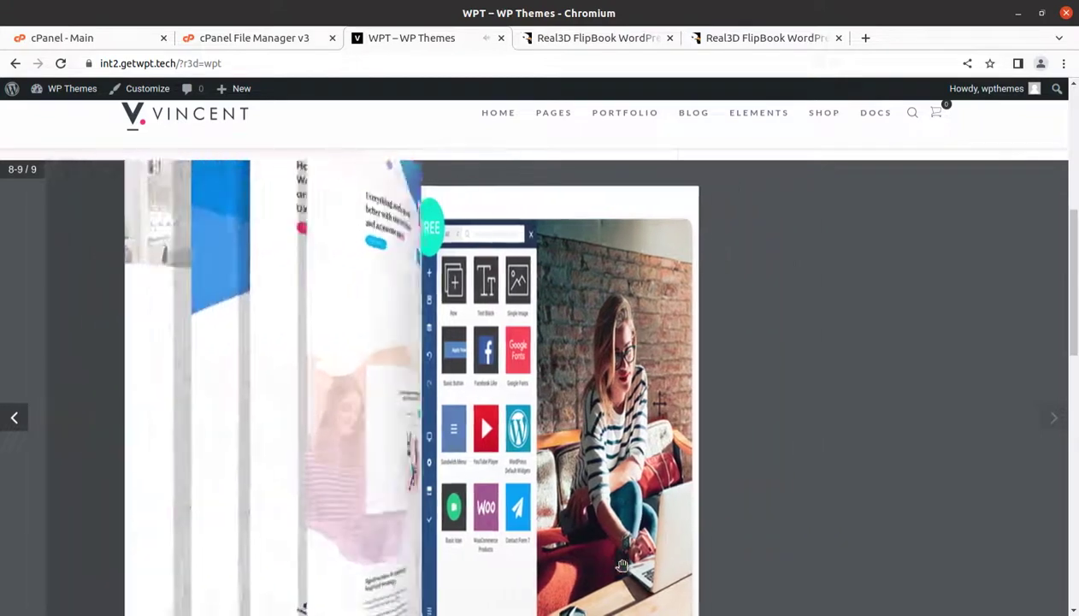
Step: Browse the Real3D FlipBook product page on CodeCanyon
{"action": "left_click", "coordinate": [587, 43]}
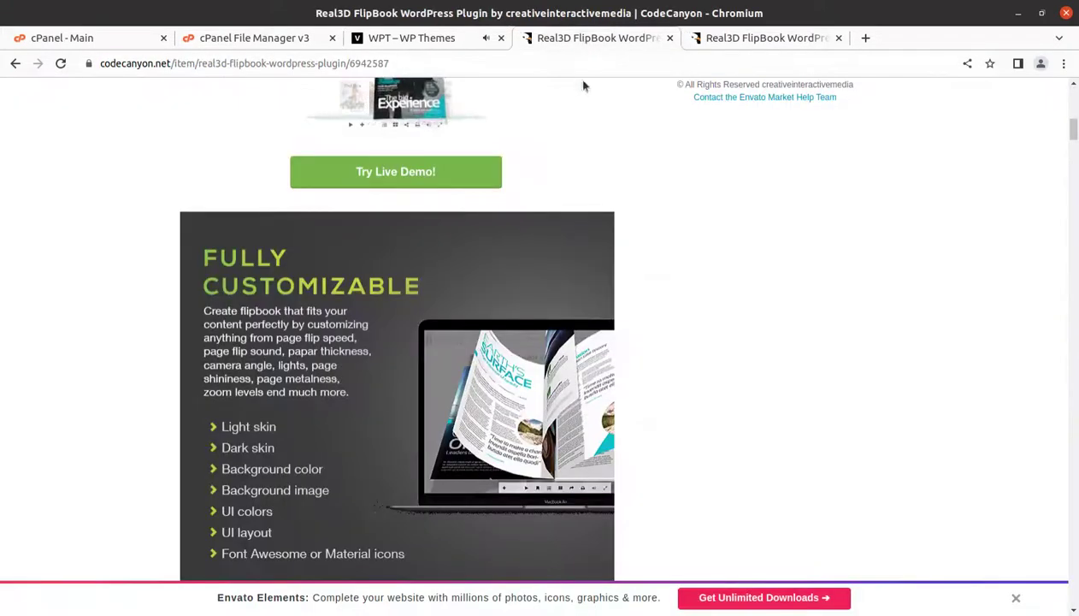
{"action": "scroll", "coordinate": [451, 481], "scroll_direction": "up", "scroll_amount": 10}
{"action": "scroll", "coordinate": [453, 484], "scroll_direction": "up", "scroll_amount": 3}
{"action": "scroll", "coordinate": [454, 483], "scroll_direction": "up", "scroll_amount": 2}
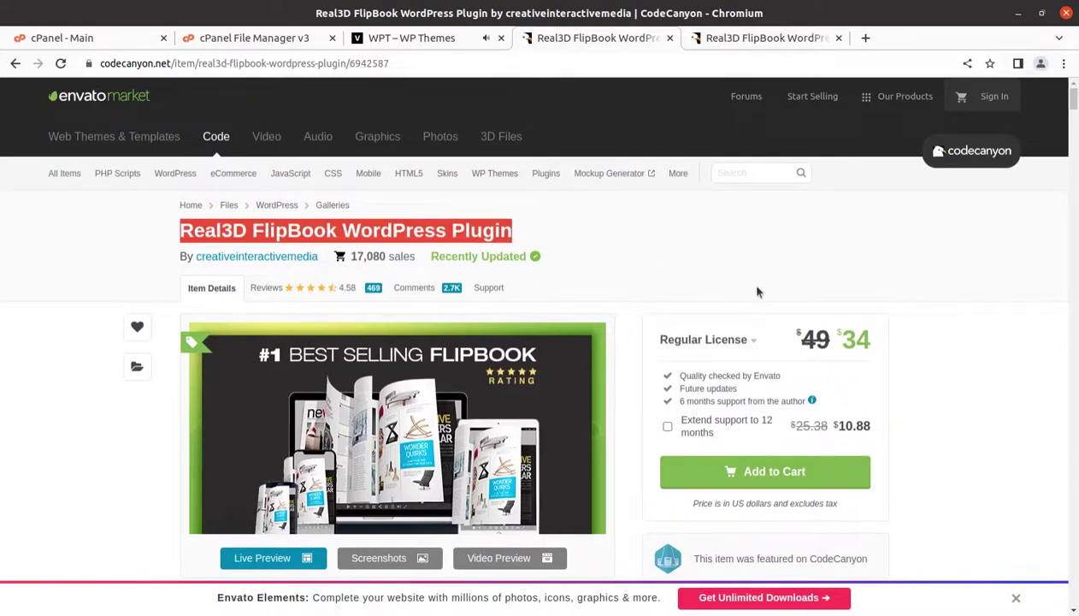
{"action": "scroll", "coordinate": [757, 292], "scroll_direction": "down", "scroll_amount": 3}
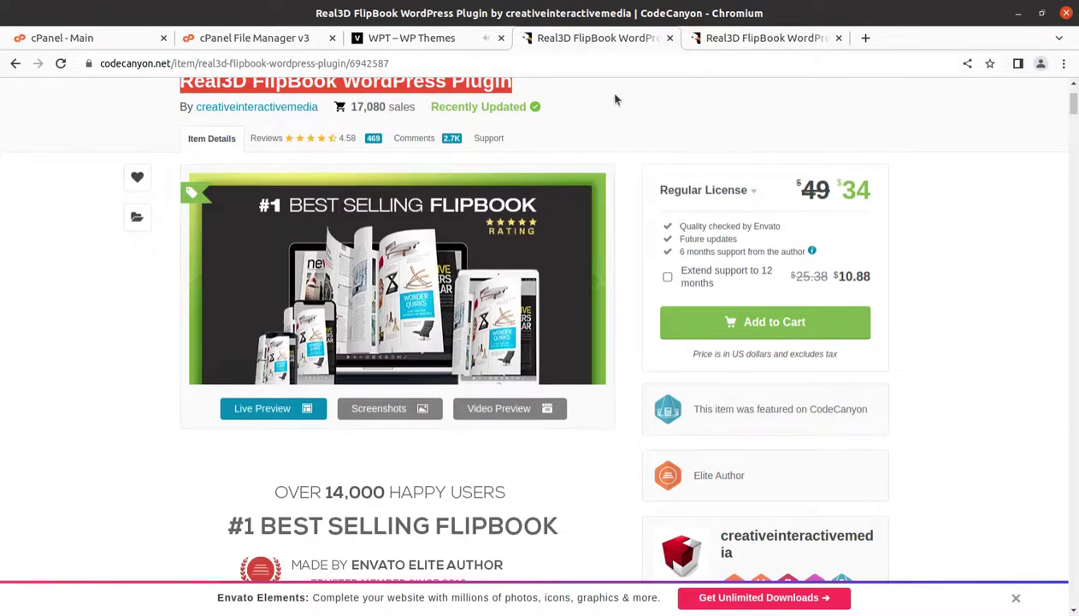
Step: Glance at the plugin's Live Preview demo, then turn the WPT flipbook to its Our Shop spread, pages 2–3
{"action": "left_click", "coordinate": [757, 38]}
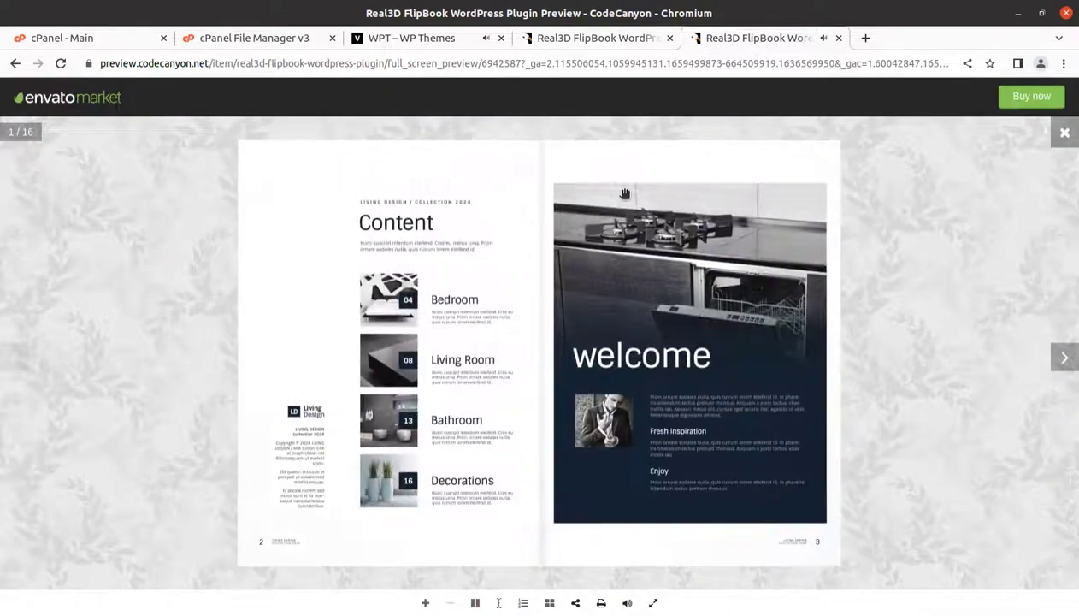
{"action": "left_click", "coordinate": [556, 37]}
{"action": "left_click", "coordinate": [437, 43]}
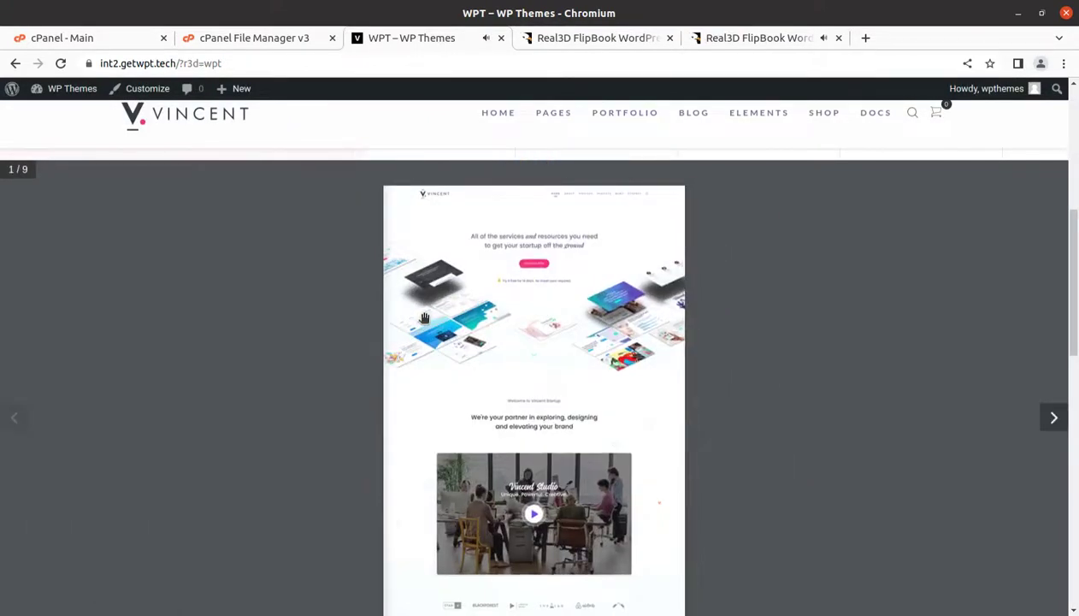
{"action": "left_click", "coordinate": [424, 318]}
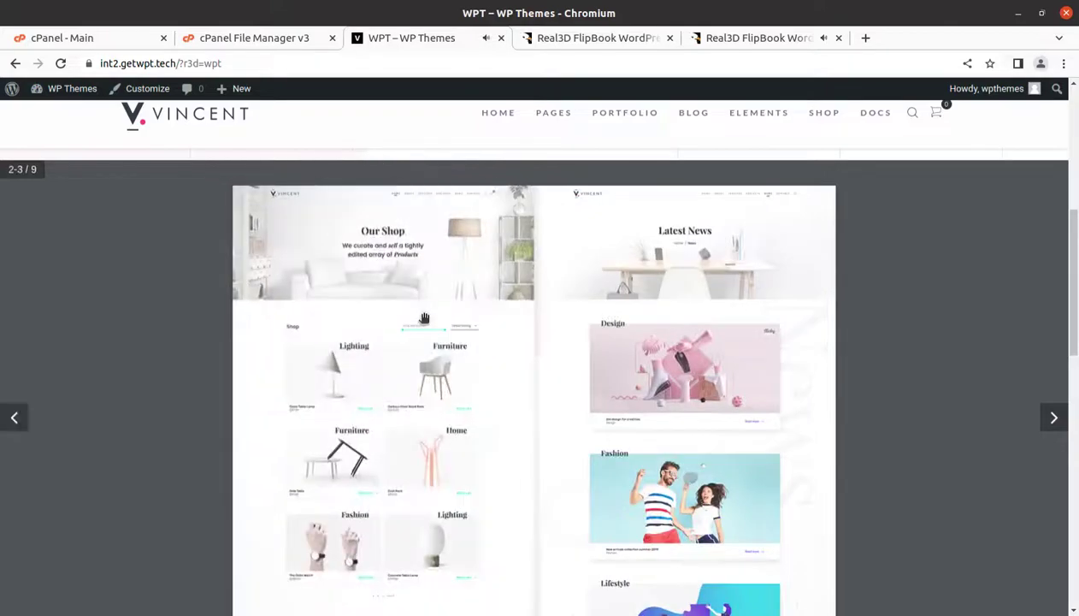